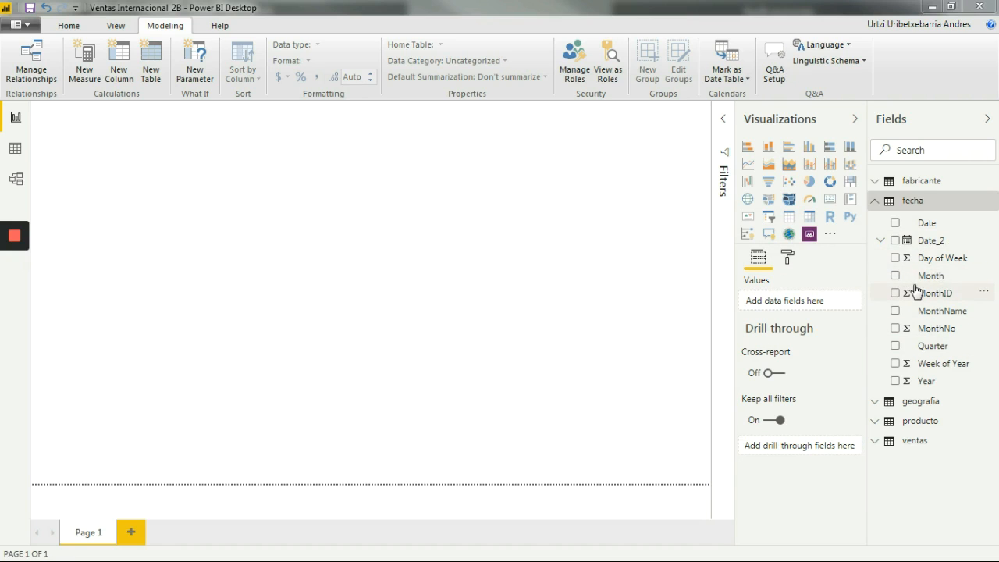
- Build a table from the fecha fields Month, MonthID, MonthName and MonthNo on the report page and enlarge it
{"action": "left_click_drag", "start_coordinate": [931, 277], "coordinate": [247, 232]}
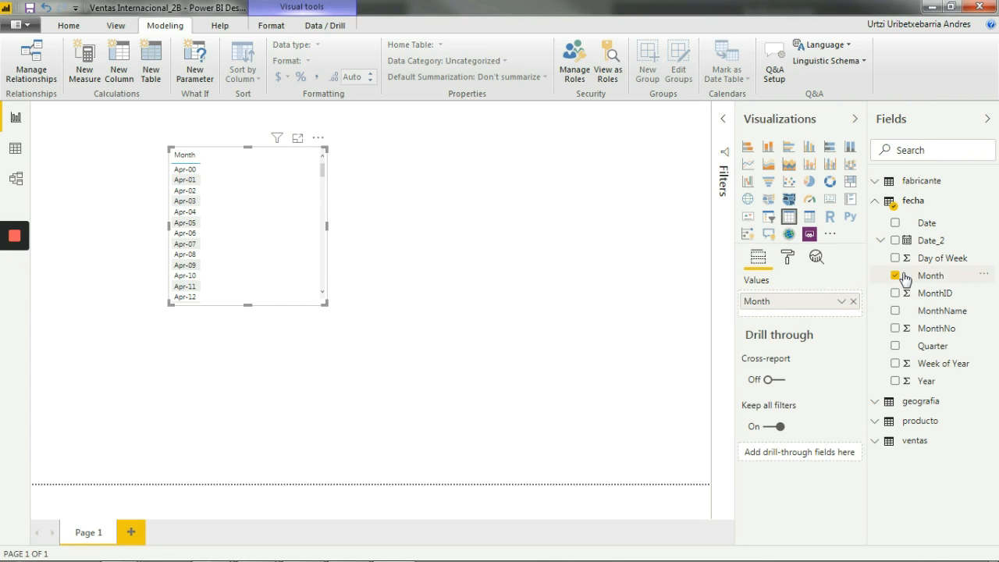
{"action": "left_click_drag", "start_coordinate": [942, 301], "coordinate": [276, 227]}
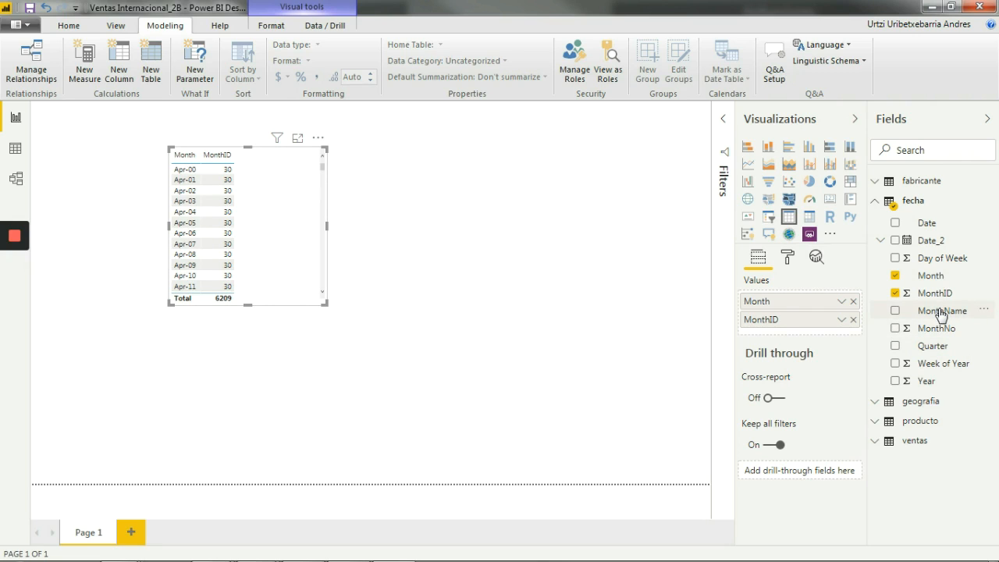
{"action": "left_click_drag", "start_coordinate": [940, 312], "coordinate": [295, 237]}
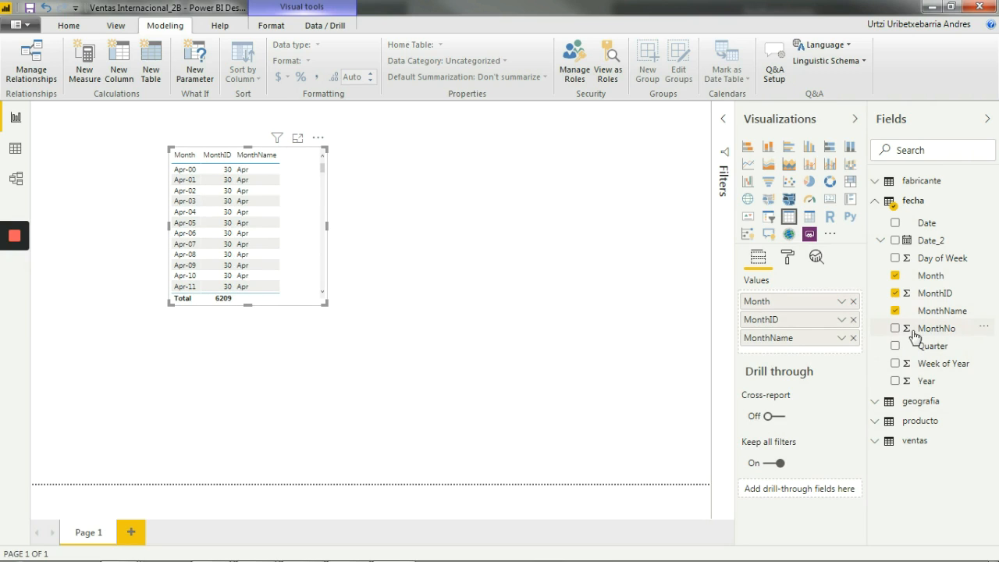
{"action": "left_click_drag", "start_coordinate": [933, 334], "coordinate": [312, 257]}
{"action": "left_click_drag", "start_coordinate": [326, 304], "coordinate": [460, 431]}
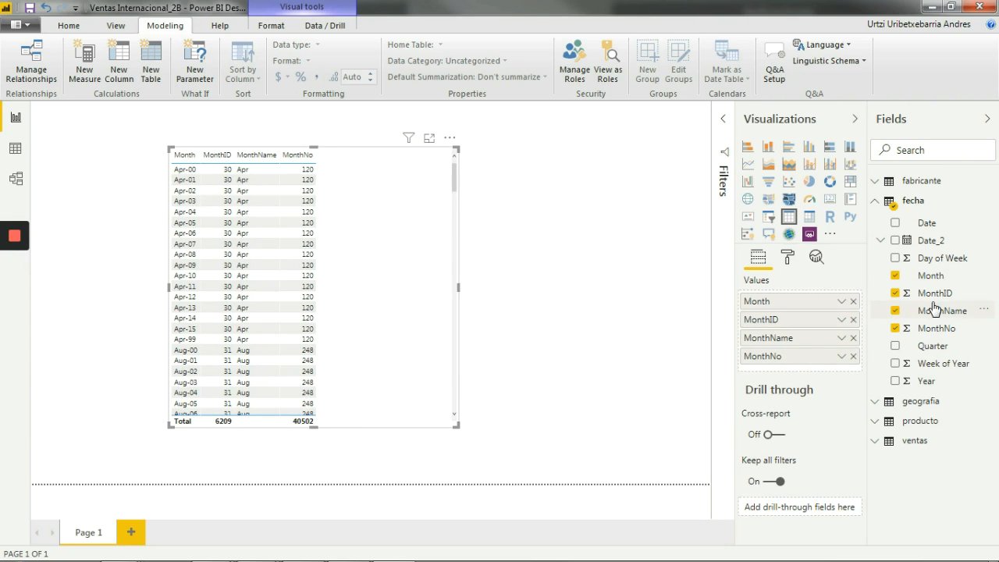
- Review the summarization options for MonthID and MonthNo, including the default summarization choices, without changing them
{"action": "left_click", "coordinate": [841, 322]}
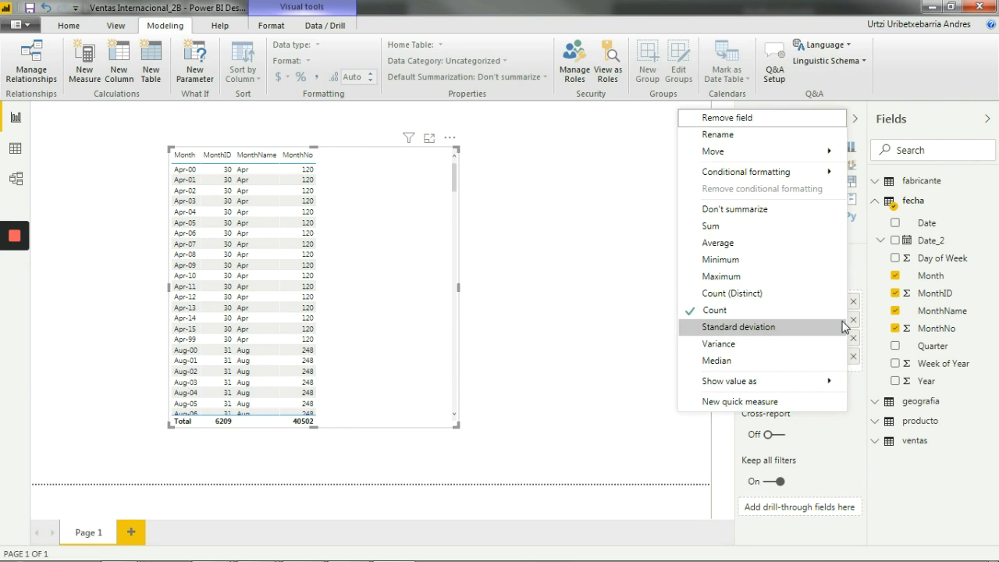
{"action": "left_click", "coordinate": [601, 269]}
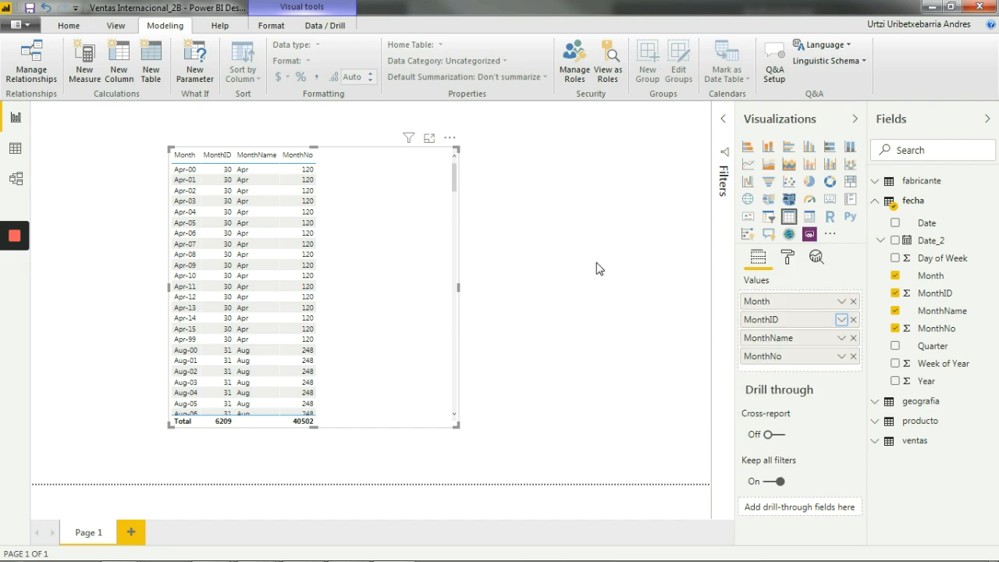
{"action": "left_click", "coordinate": [940, 294]}
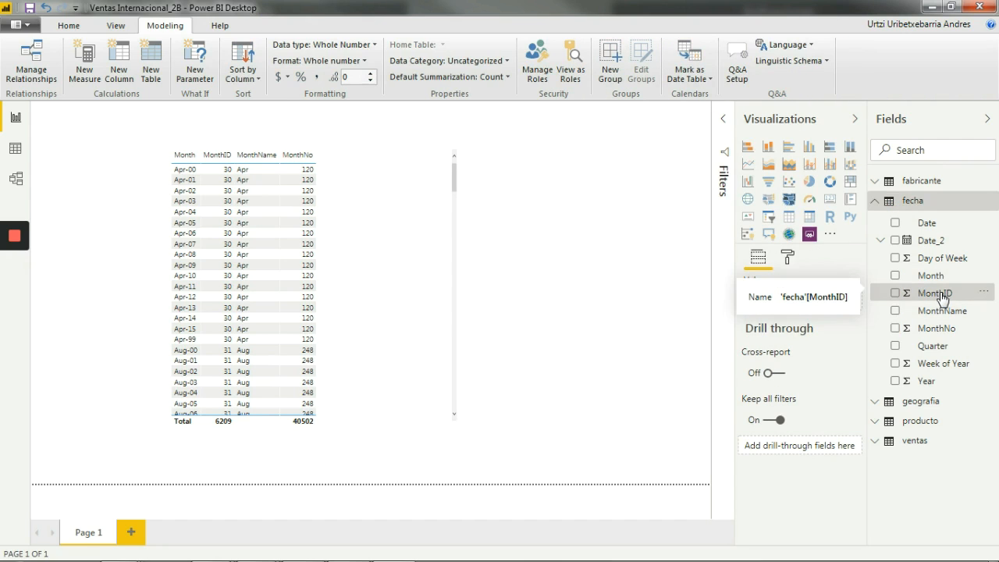
{"action": "left_click", "coordinate": [938, 331]}
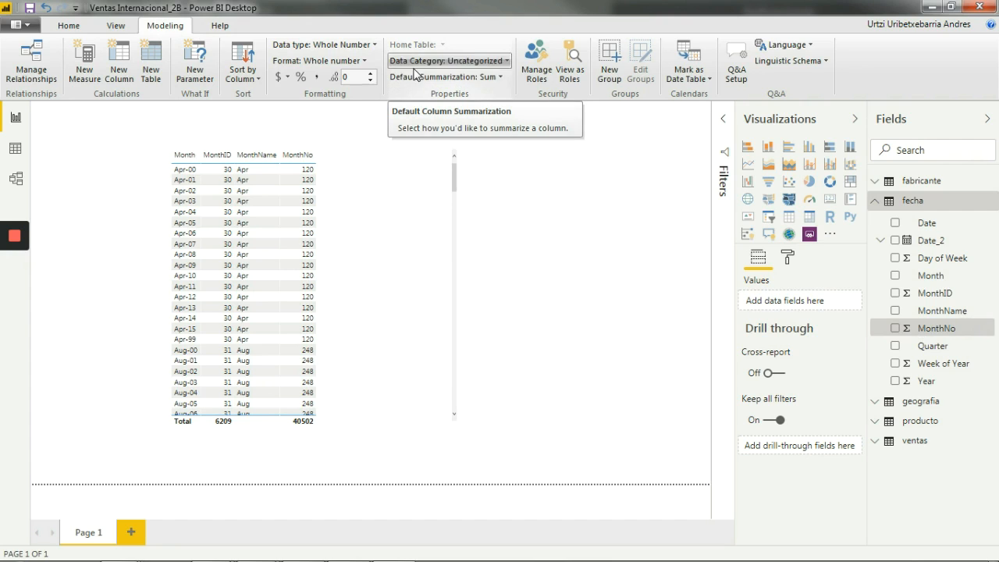
{"action": "left_click", "coordinate": [499, 77]}
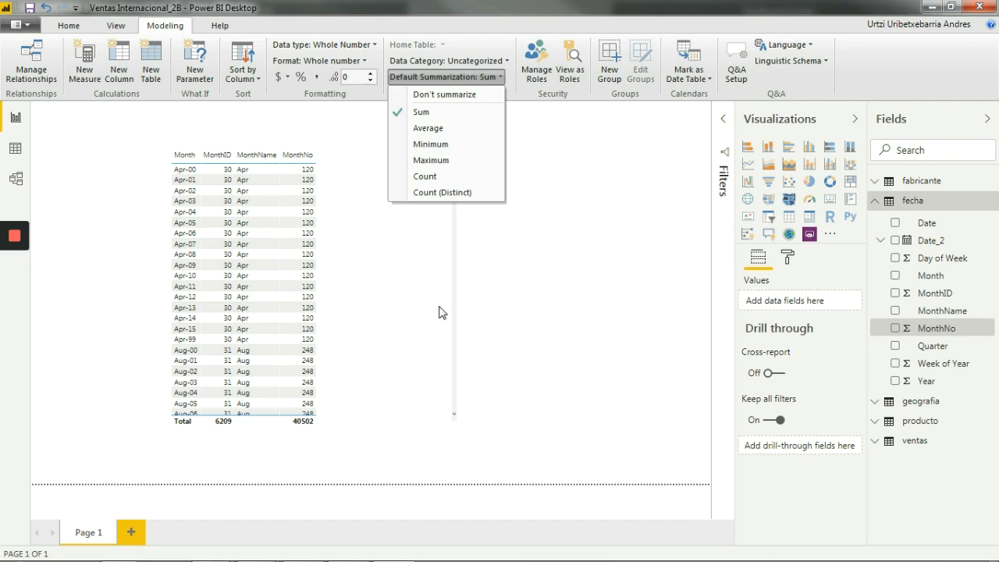
{"action": "left_click", "coordinate": [369, 198]}
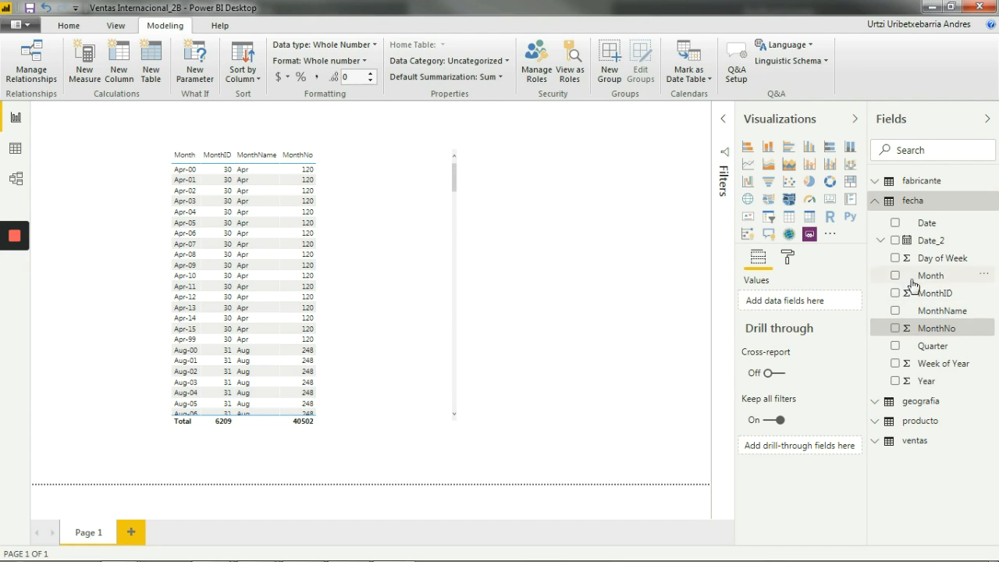
- Set both MonthID and MonthNo in the table to Don't summarize
{"action": "left_click", "coordinate": [404, 188]}
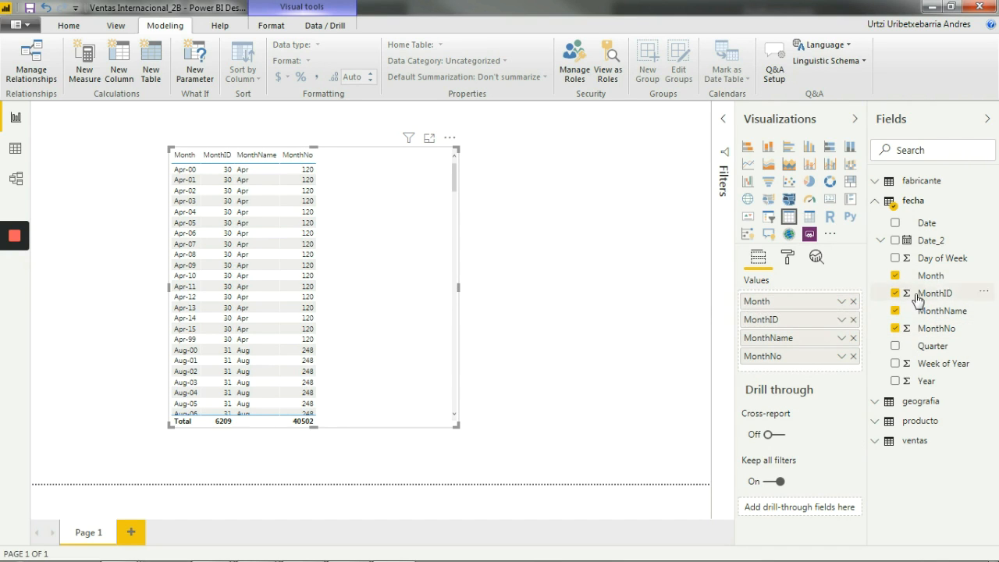
{"action": "left_click", "coordinate": [841, 320]}
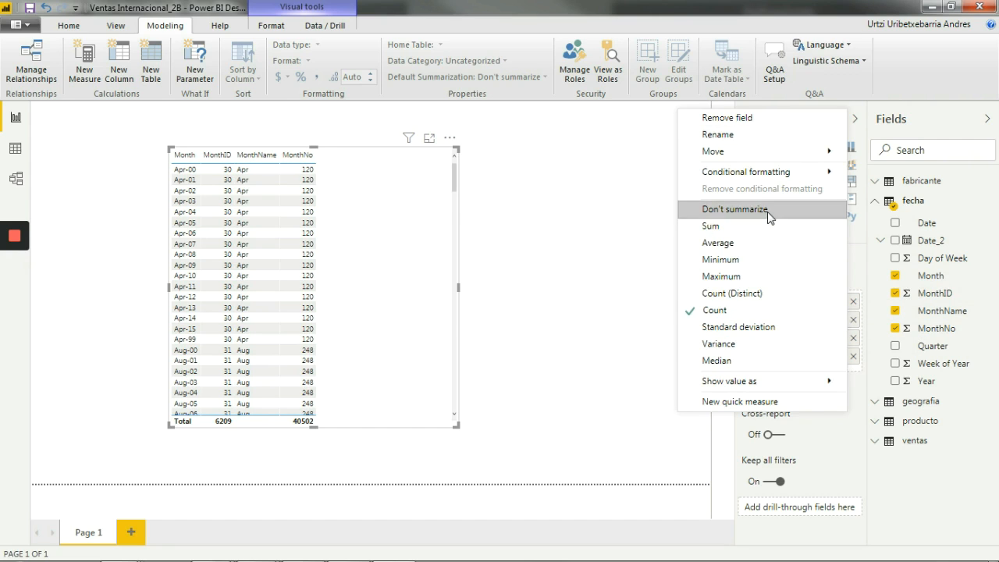
{"action": "left_click", "coordinate": [734, 209]}
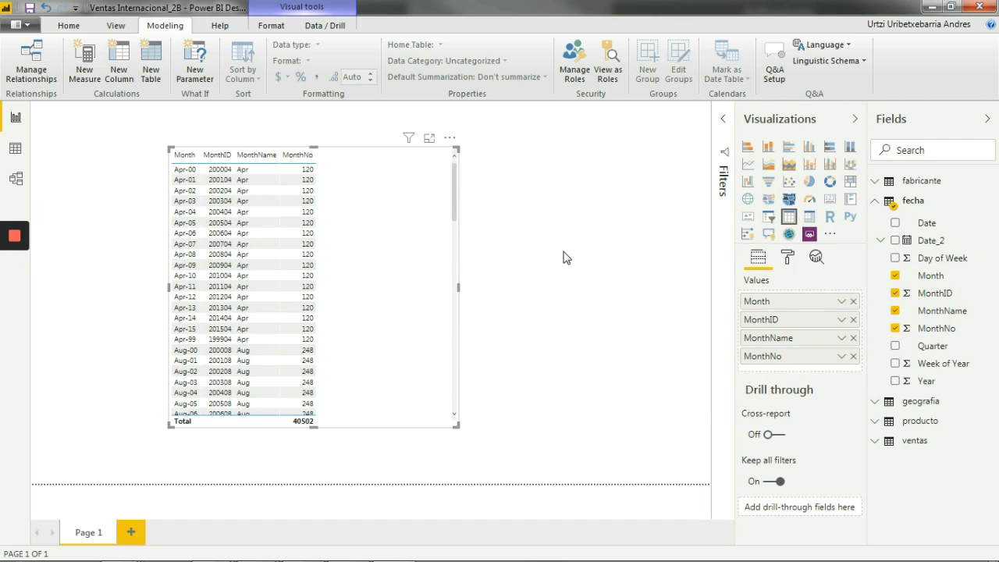
{"action": "left_click", "coordinate": [841, 356]}
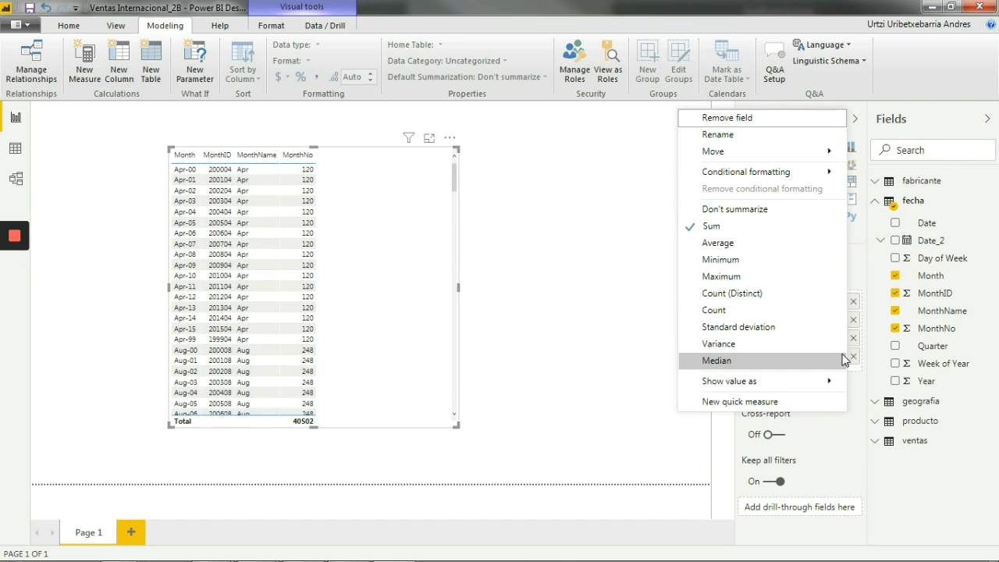
{"action": "left_click", "coordinate": [730, 216]}
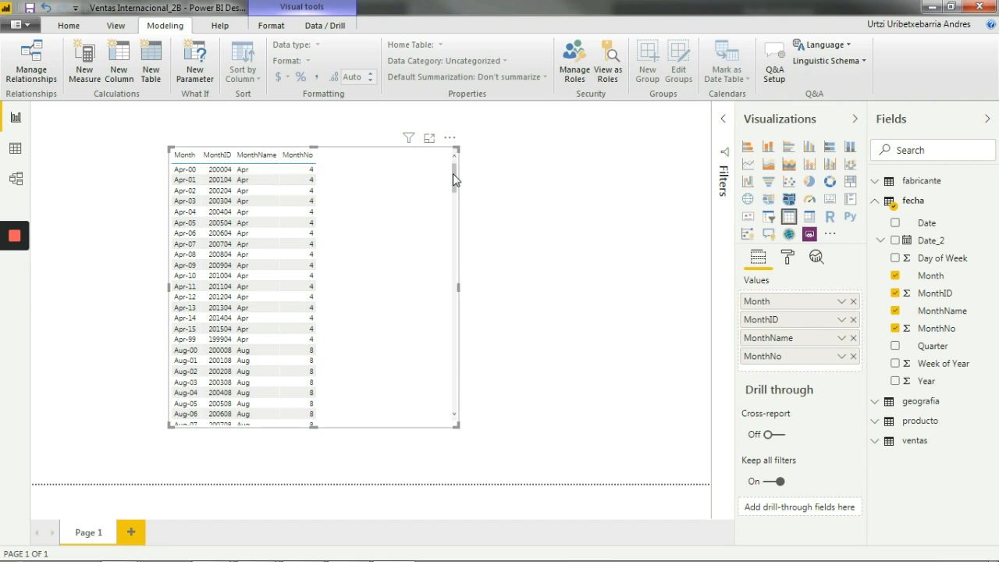
- Look through the table's rows to compare Month, MonthID, MonthName and MonthNo, then return to the first rows
{"action": "left_click_drag", "start_coordinate": [453, 173], "coordinate": [461, 232]}
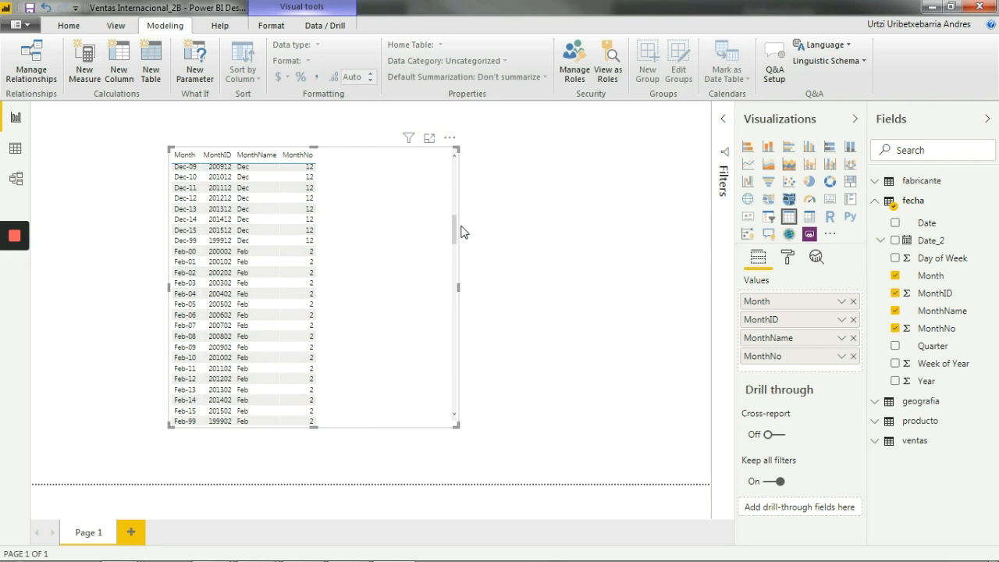
{"action": "left_click", "coordinate": [461, 226]}
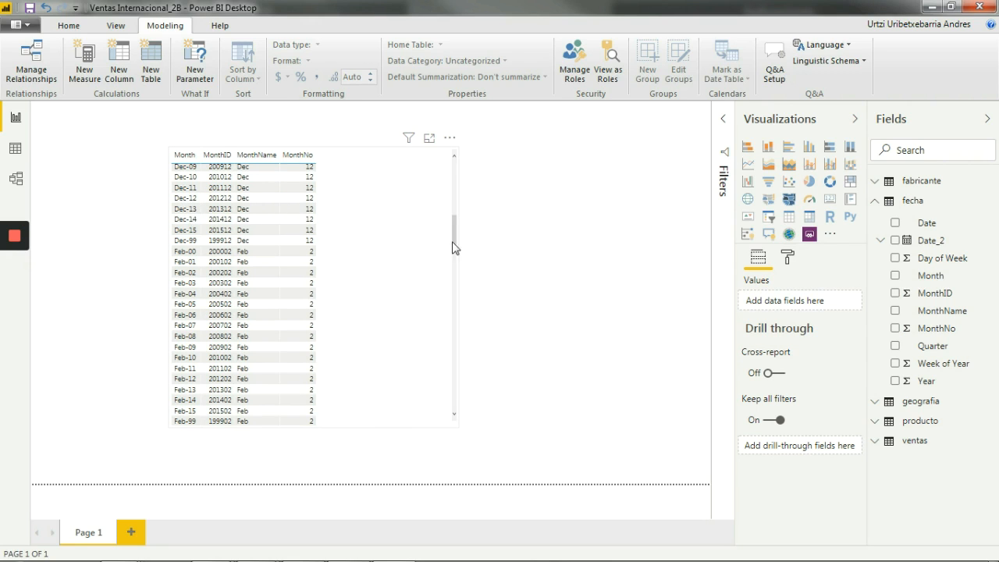
{"action": "left_click_drag", "start_coordinate": [457, 241], "coordinate": [465, 356]}
{"action": "left_click_drag", "start_coordinate": [457, 263], "coordinate": [457, 167]}
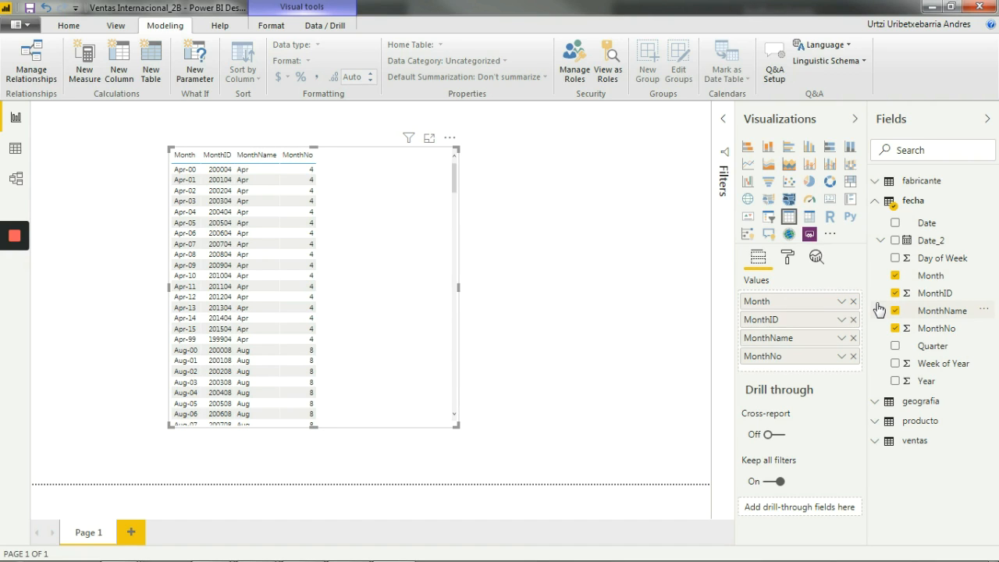
- Hide the Month, MonthID and MonthNo fields of the fecha table
{"action": "right_click", "coordinate": [927, 281]}
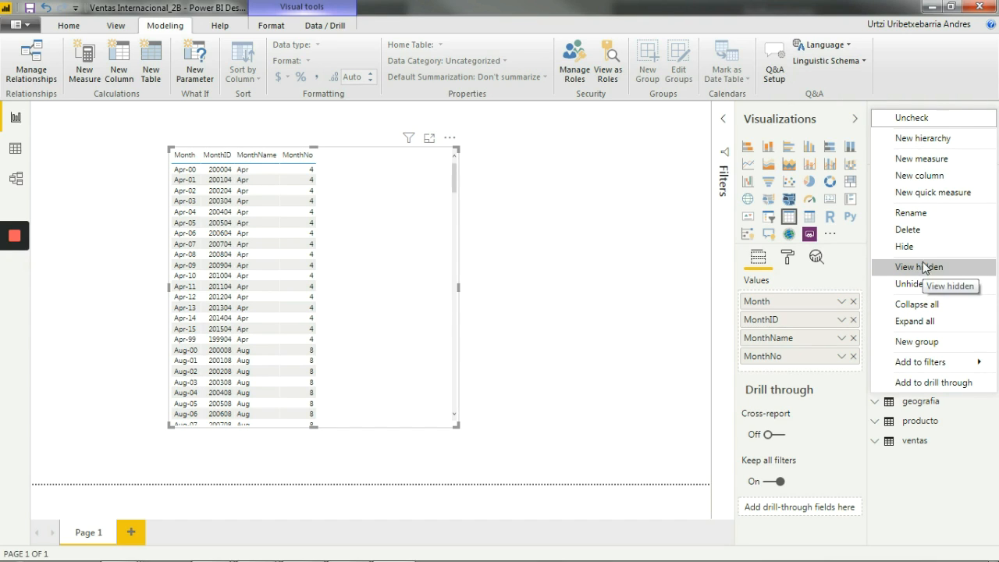
{"action": "left_click", "coordinate": [923, 248]}
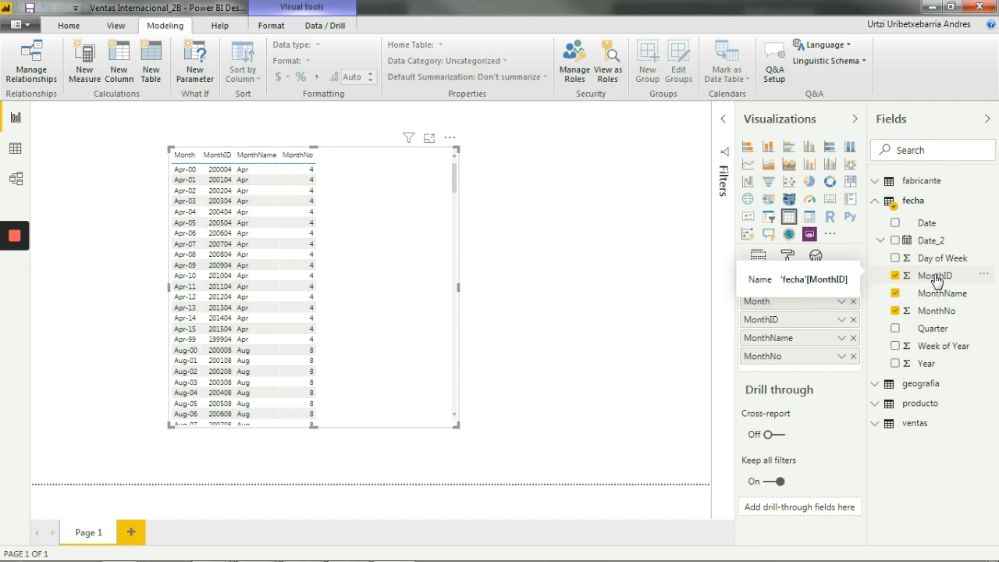
{"action": "right_click", "coordinate": [936, 280]}
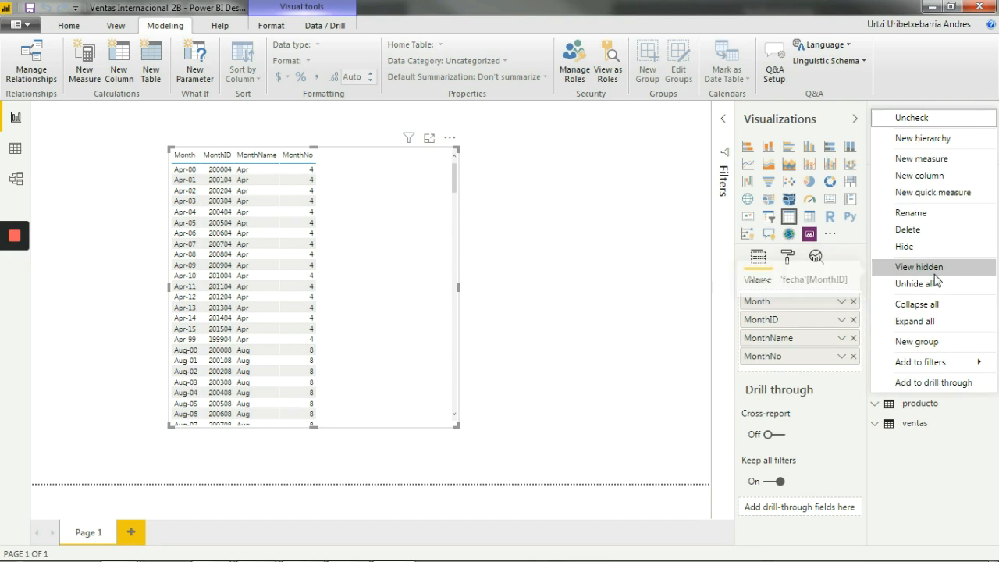
{"action": "left_click", "coordinate": [917, 248]}
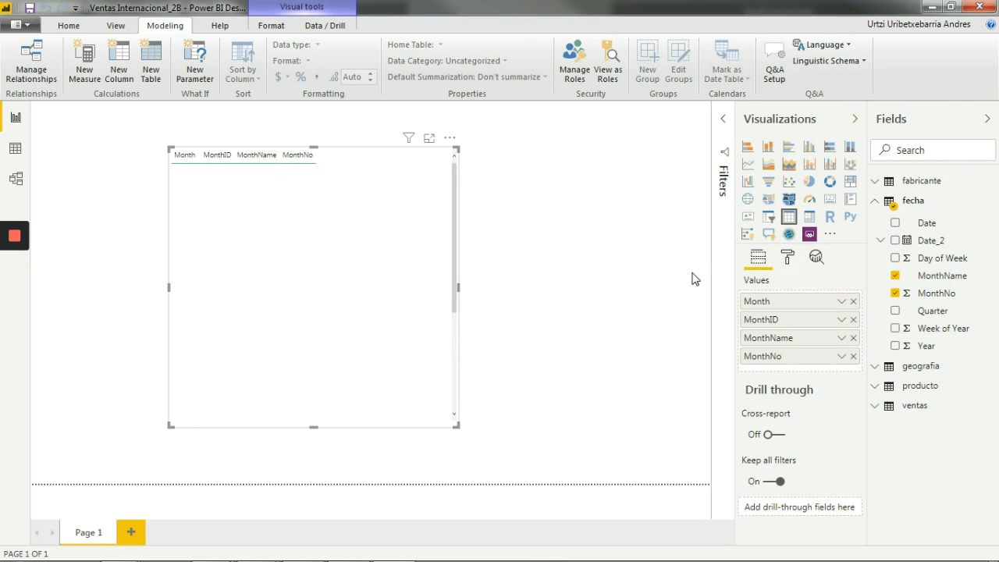
{"action": "right_click", "coordinate": [937, 295]}
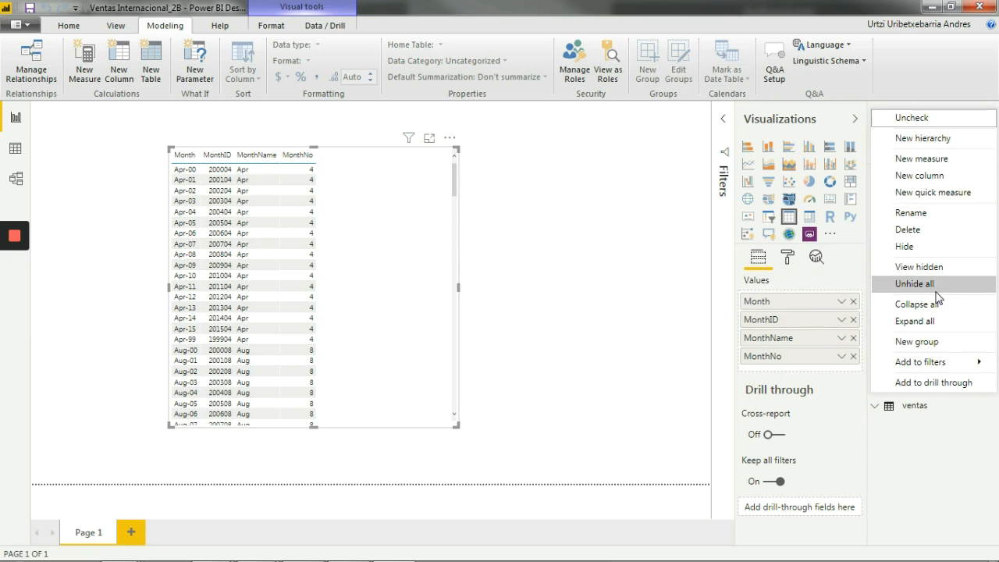
{"action": "left_click", "coordinate": [919, 245]}
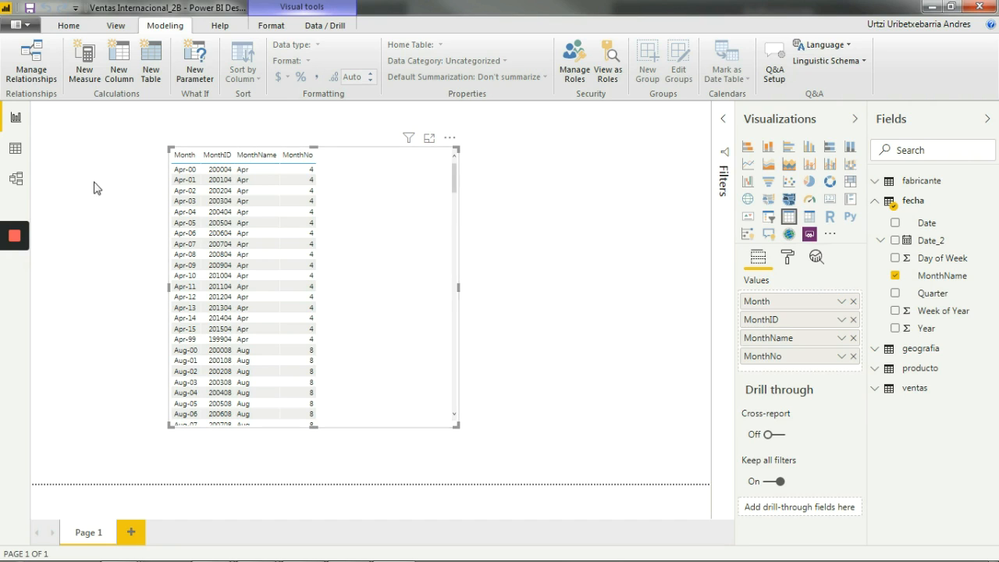
- Examine the fecha table's columns in the data view, then return to the report
{"action": "left_click", "coordinate": [16, 150]}
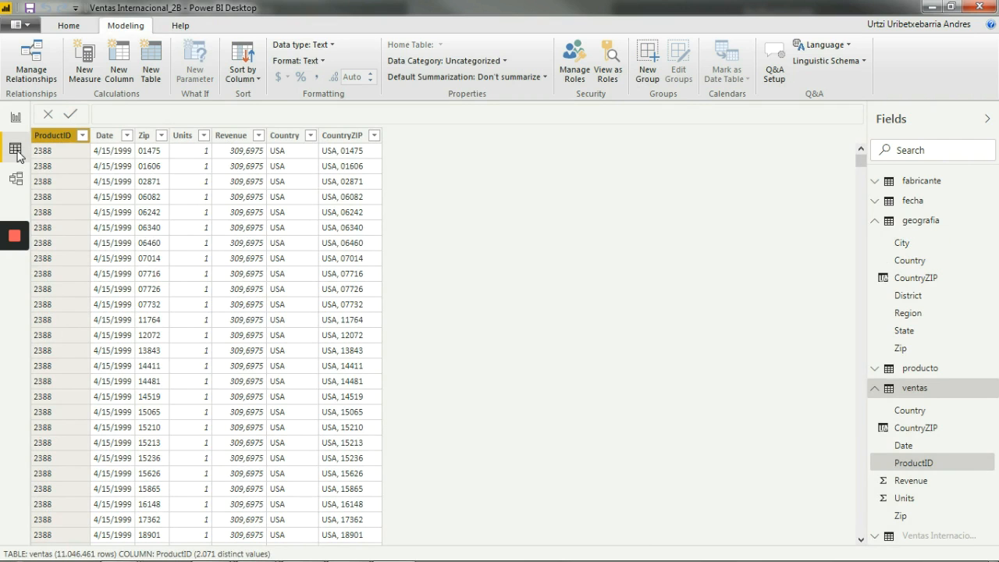
{"action": "left_click", "coordinate": [925, 203]}
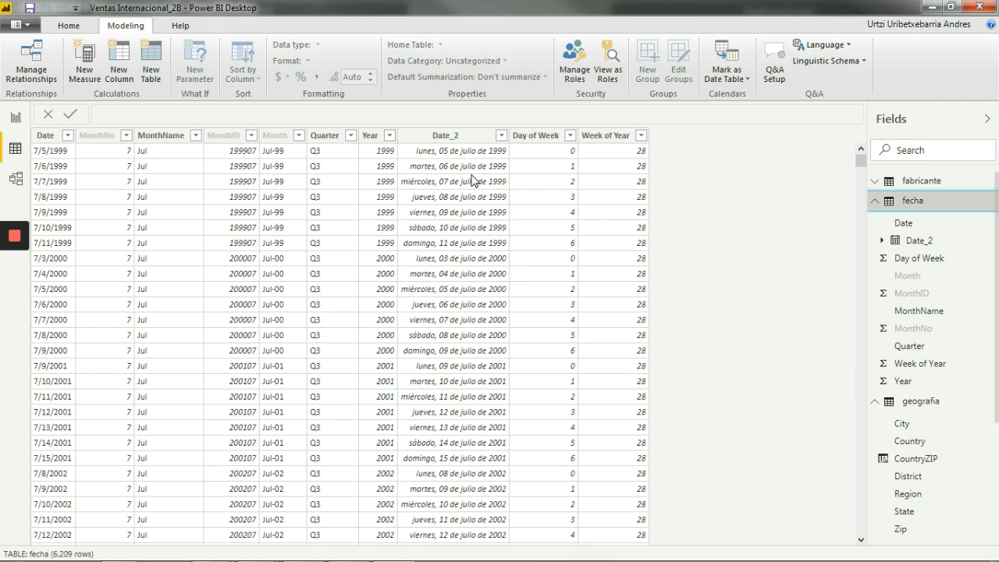
{"action": "left_click", "coordinate": [15, 117]}
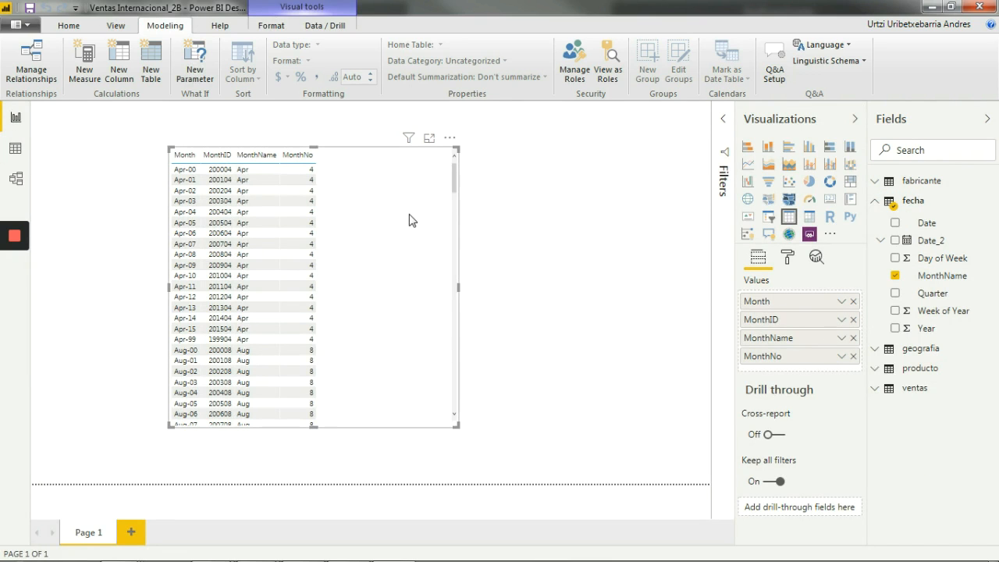
- Clear the report page by deleting the month table and a newly added empty stacked column chart
{"action": "key", "text": "Delete"}
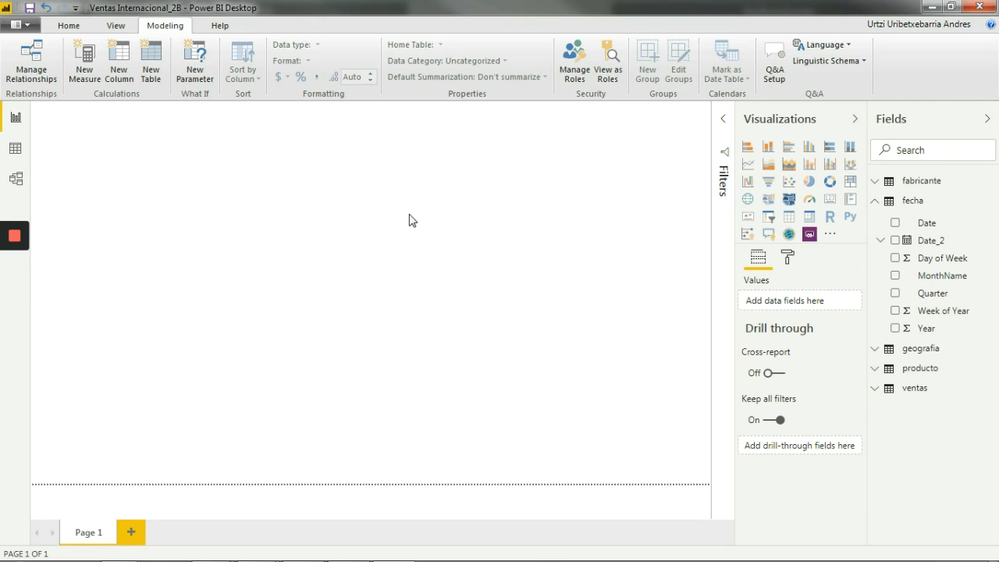
{"action": "left_click", "coordinate": [768, 149]}
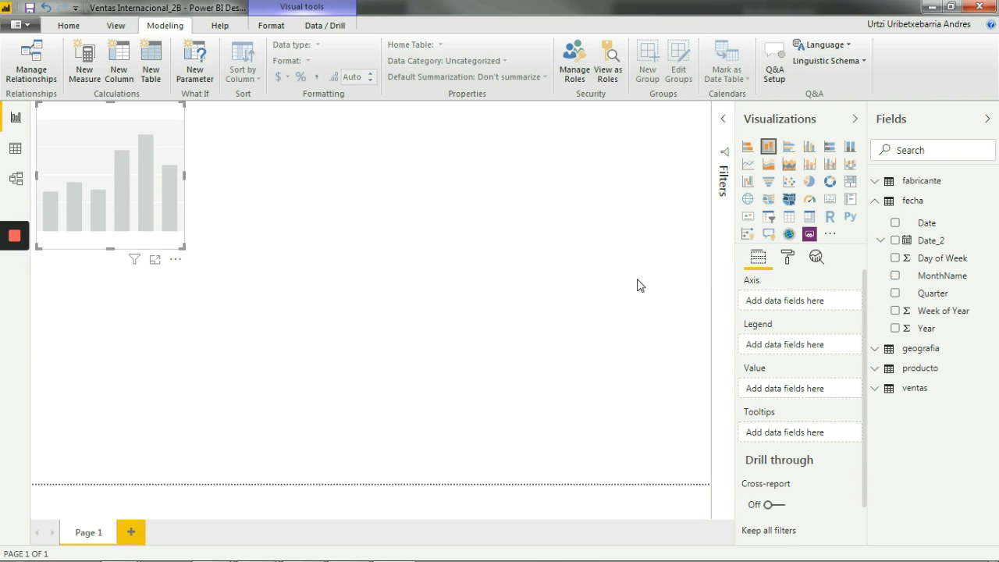
{"action": "key", "text": "Delete"}
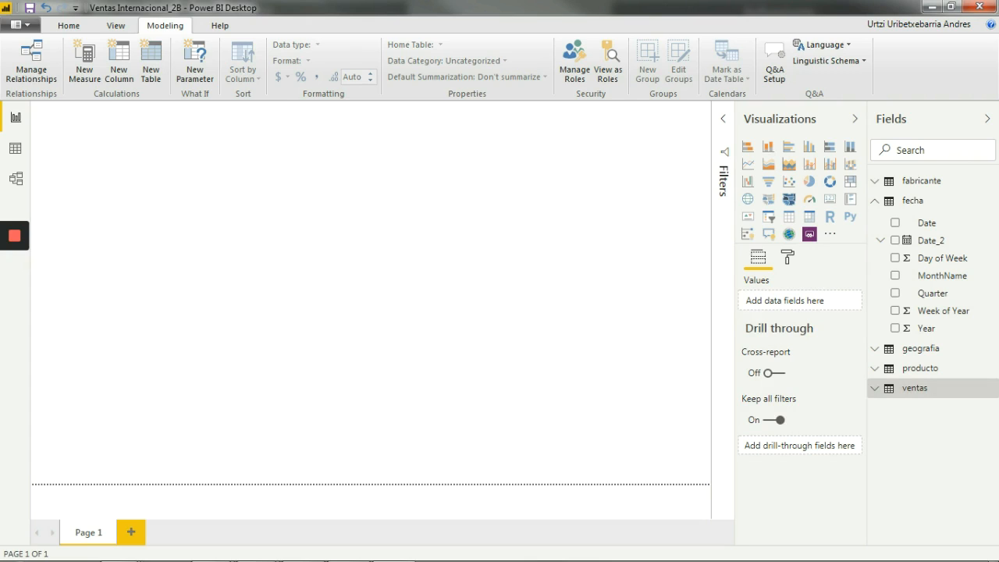
- Create a stacked column chart of ventas Revenue by fecha MonthName and enlarge it across most of the page's width
{"action": "left_click", "coordinate": [769, 148]}
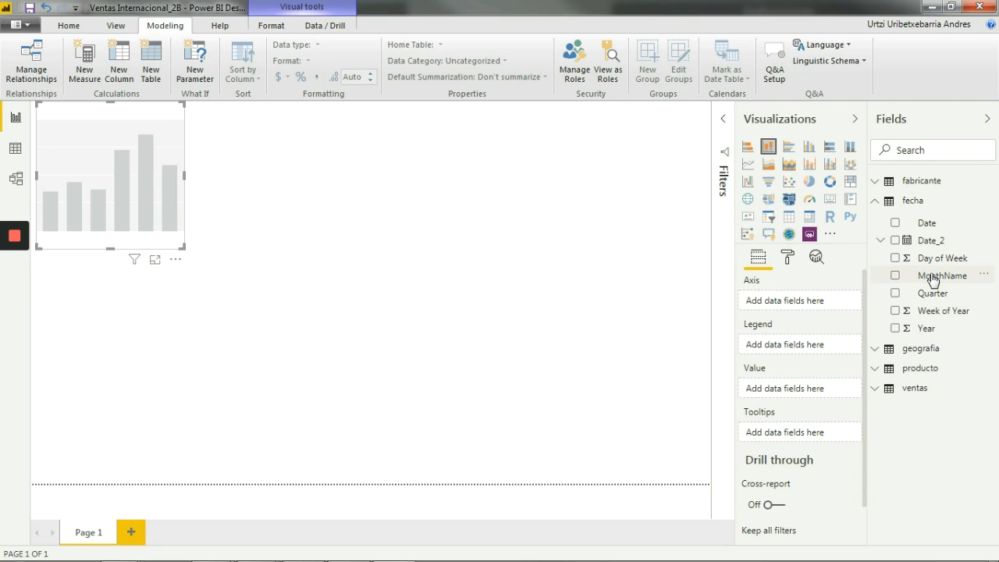
{"action": "left_click_drag", "start_coordinate": [940, 275], "coordinate": [139, 205]}
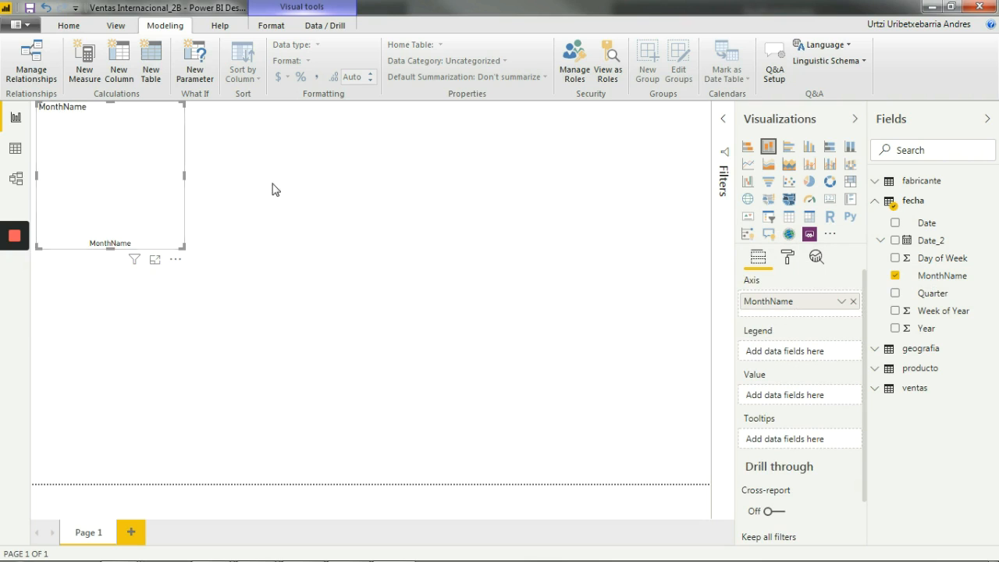
{"action": "left_click", "coordinate": [874, 392]}
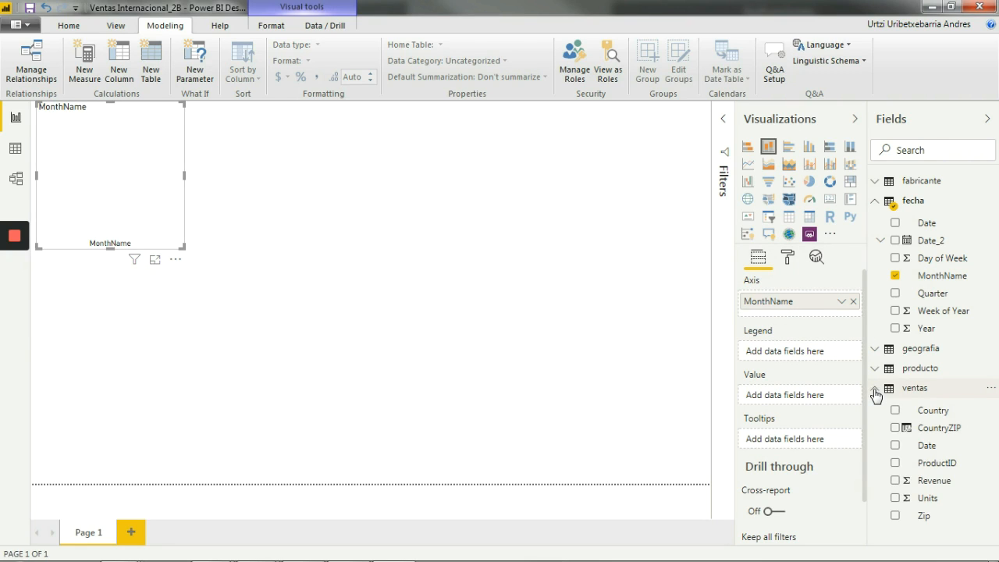
{"action": "left_click_drag", "start_coordinate": [935, 486], "coordinate": [166, 190]}
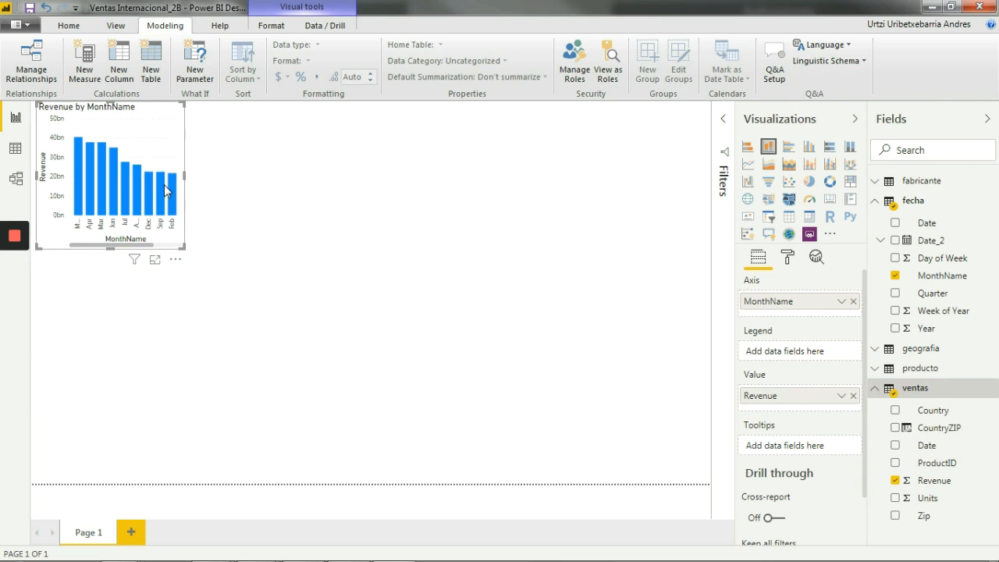
{"action": "left_click_drag", "start_coordinate": [184, 245], "coordinate": [589, 377]}
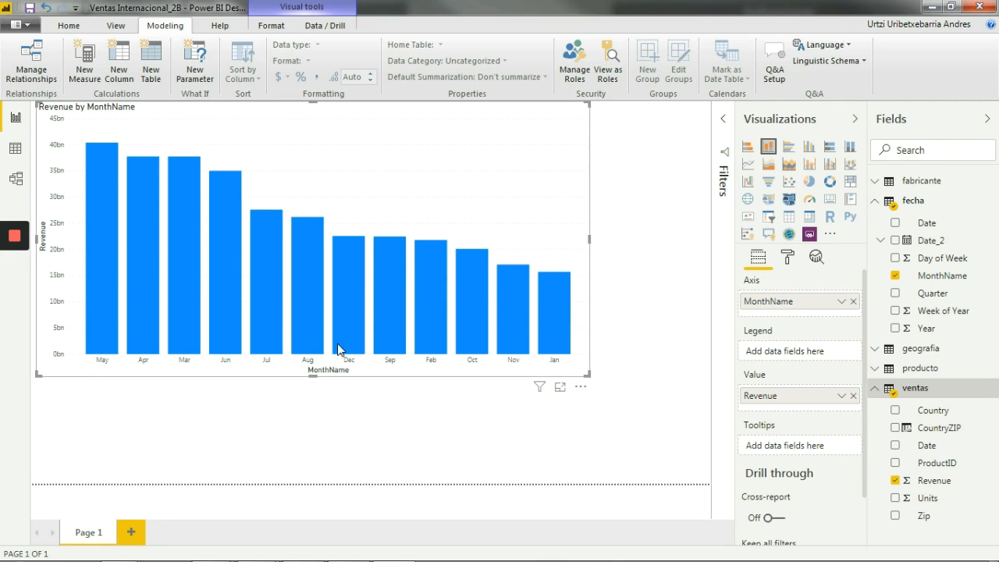
- Sort the Revenue by MonthName column chart by MonthName instead of Revenue
{"action": "mouse_move", "coordinate": [565, 334]}
{"action": "mouse_move", "coordinate": [568, 291]}
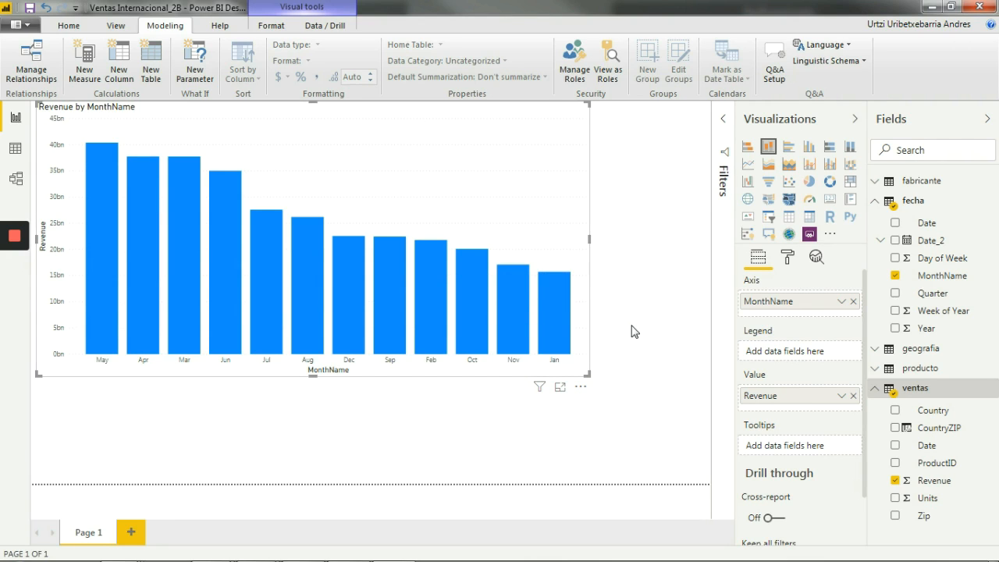
{"action": "left_click", "coordinate": [581, 389]}
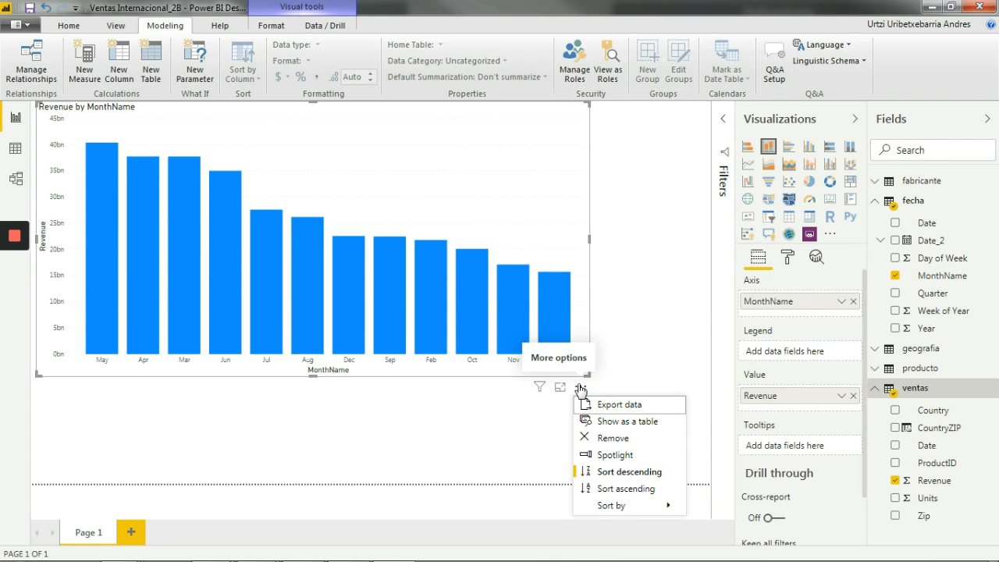
{"action": "mouse_move", "coordinate": [629, 507]}
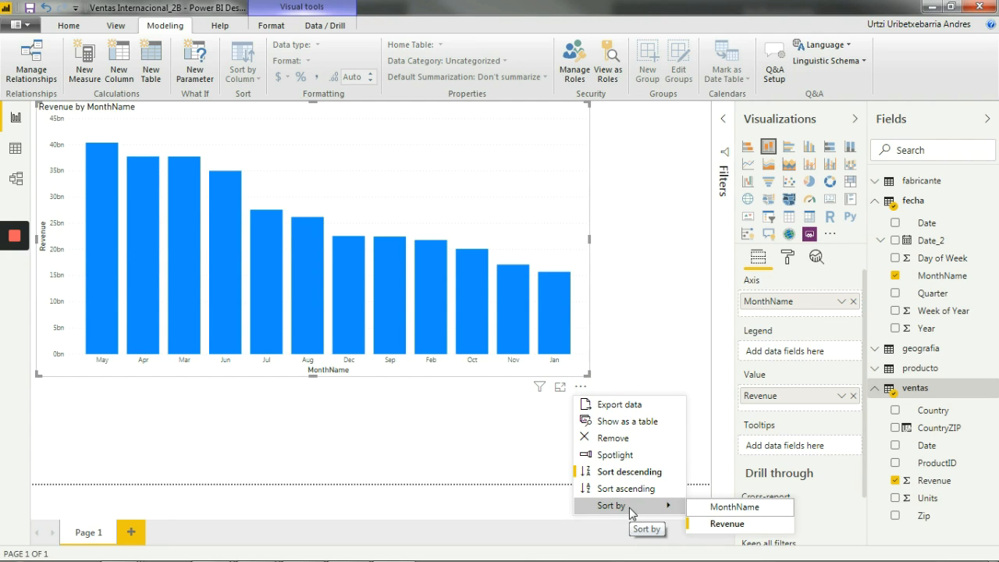
{"action": "left_click", "coordinate": [725, 508]}
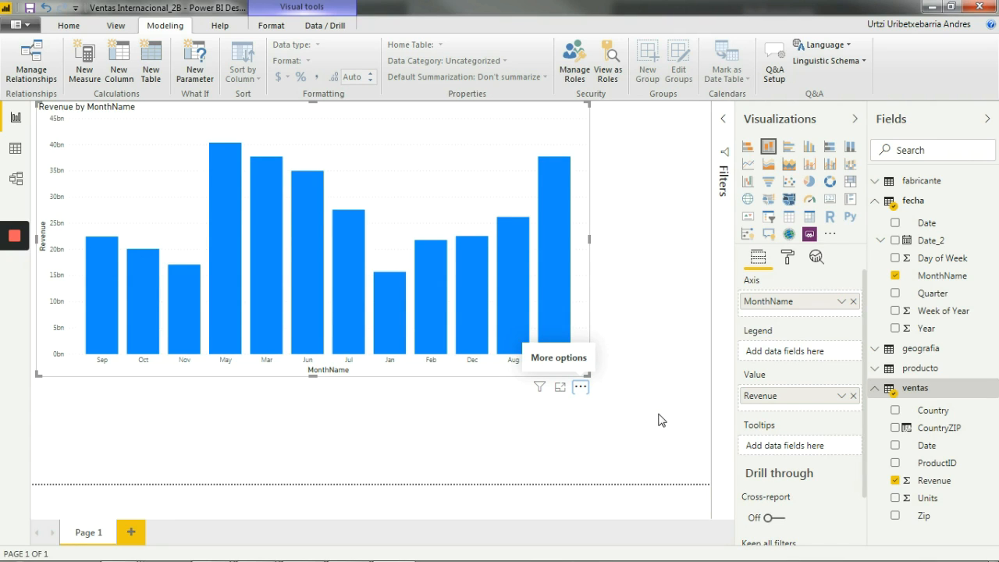
{"action": "left_click", "coordinate": [537, 454]}
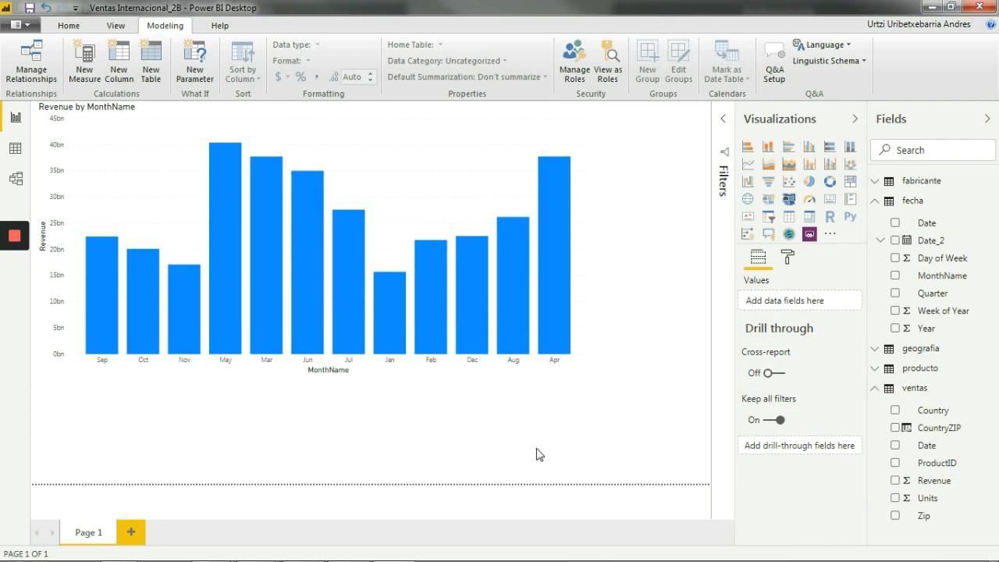
- Switch the chart's sort direction to ascending and check that MonthName is its sort field
{"action": "left_click", "coordinate": [580, 387]}
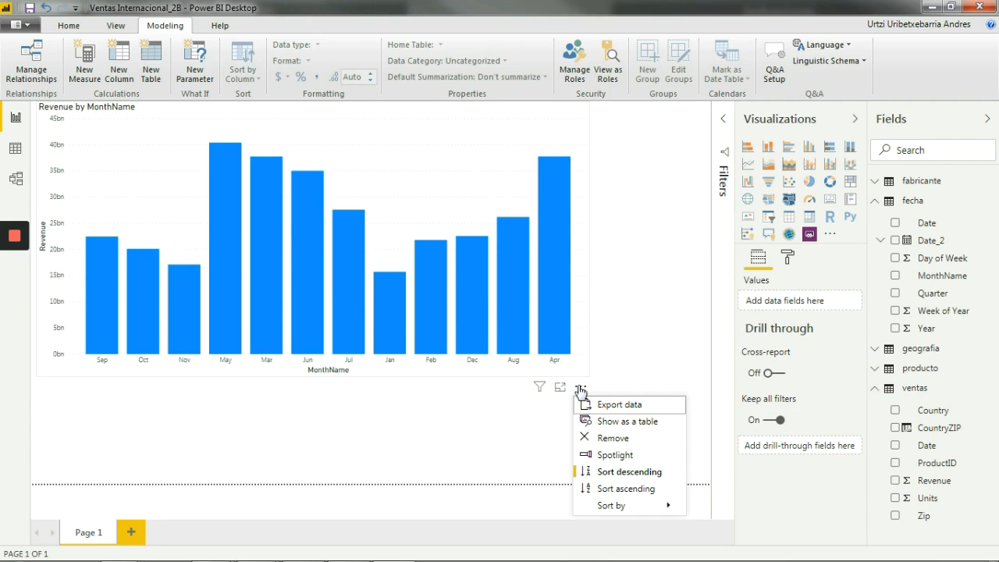
{"action": "left_click", "coordinate": [631, 489]}
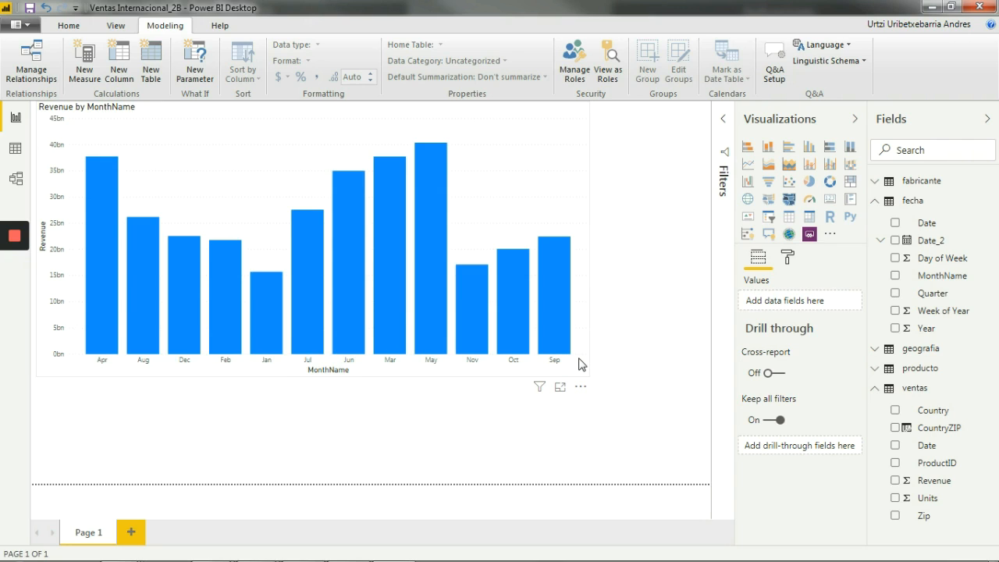
{"action": "left_click", "coordinate": [581, 387]}
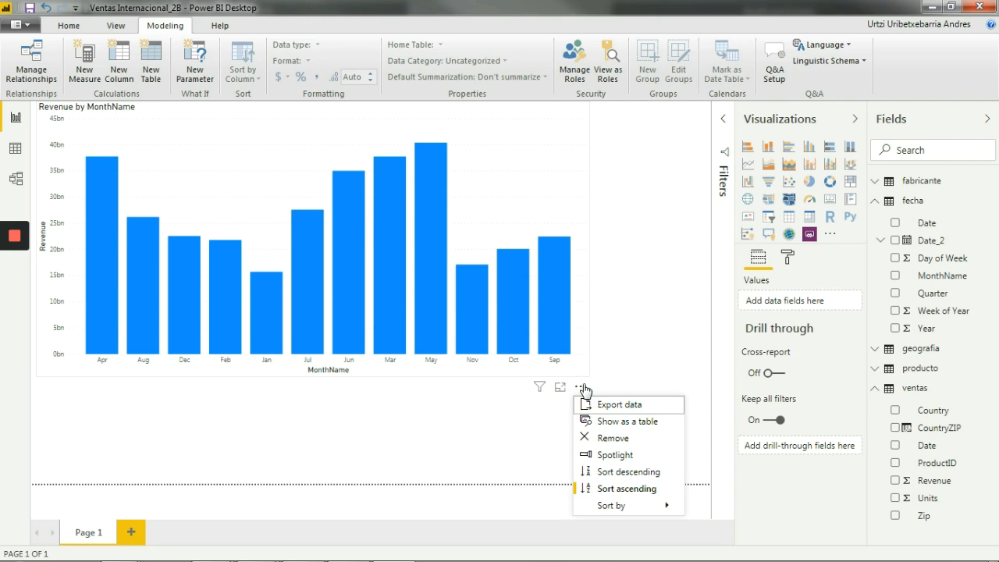
{"action": "mouse_move", "coordinate": [646, 507]}
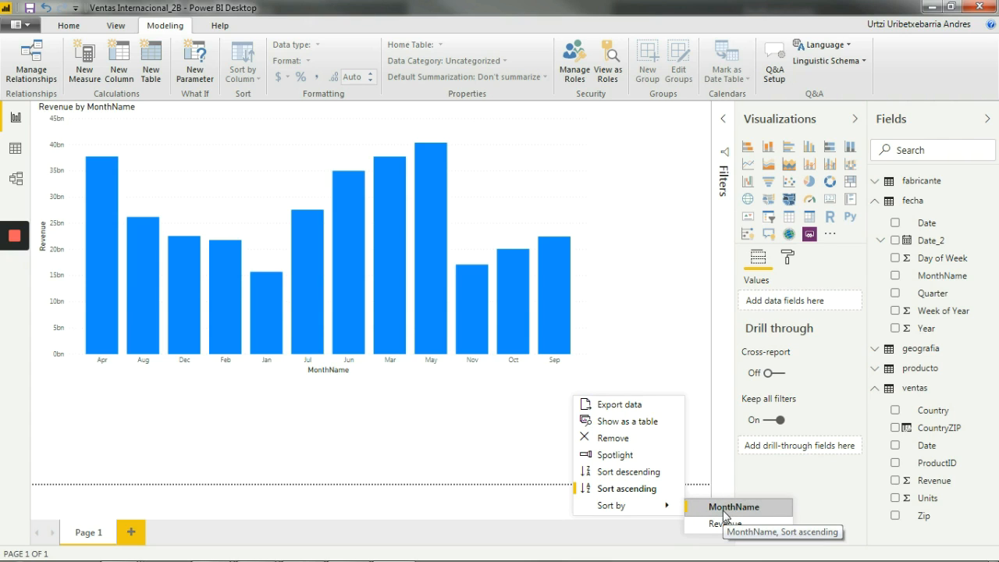
{"action": "left_click", "coordinate": [646, 336]}
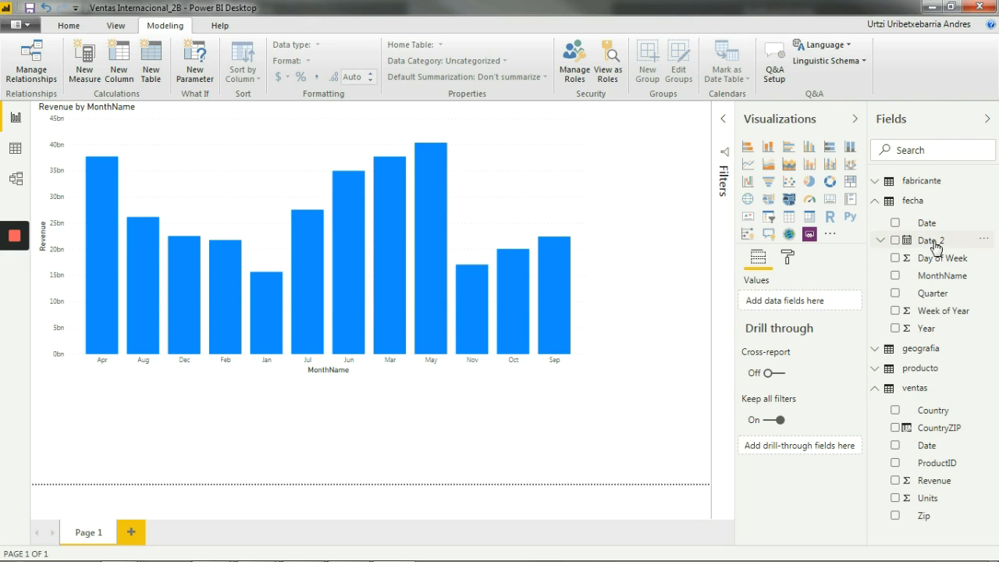
- Set the fecha MonthName column to sort by MonthNo and check the assigned sort column
{"action": "left_click", "coordinate": [959, 283]}
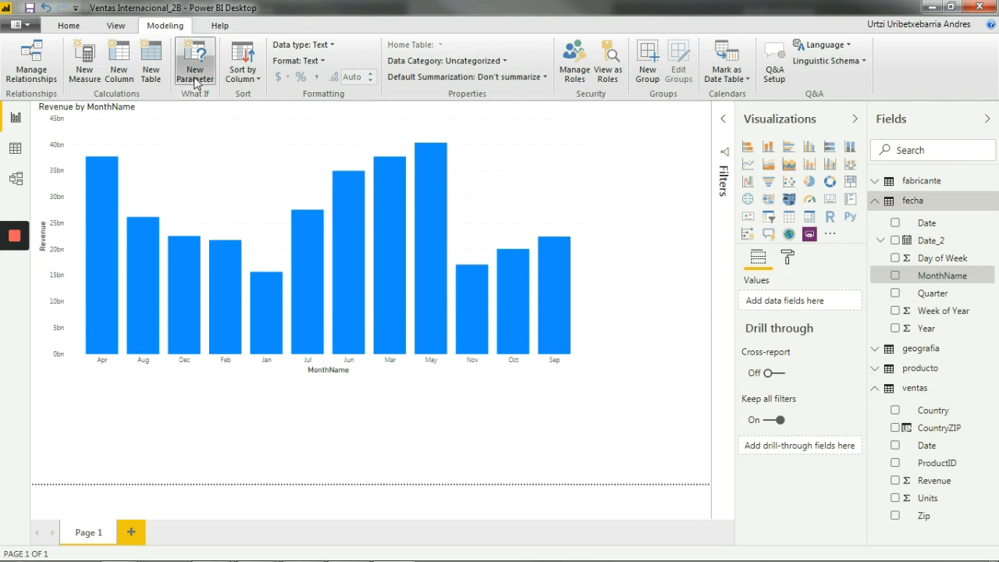
{"action": "left_click", "coordinate": [257, 81]}
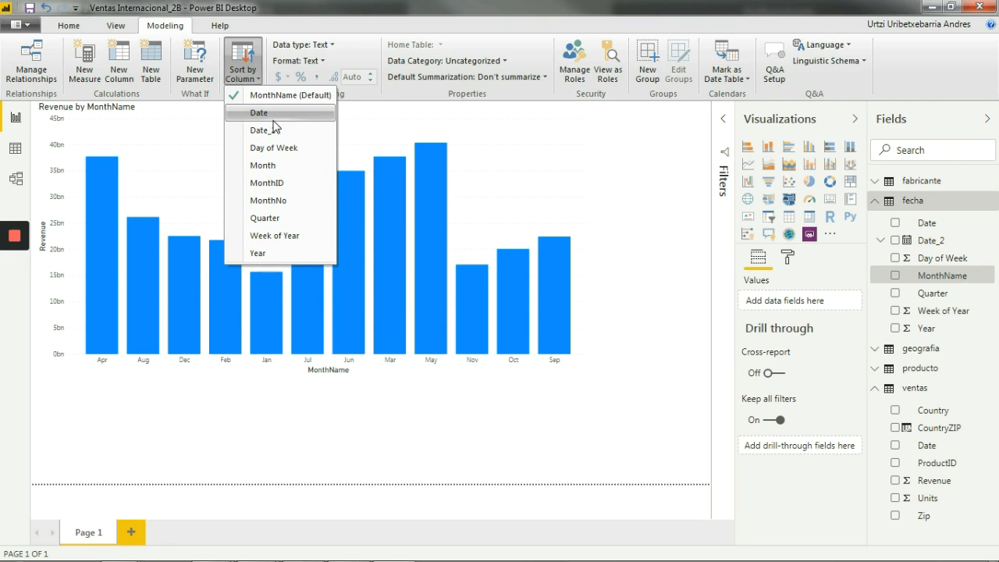
{"action": "left_click", "coordinate": [302, 204]}
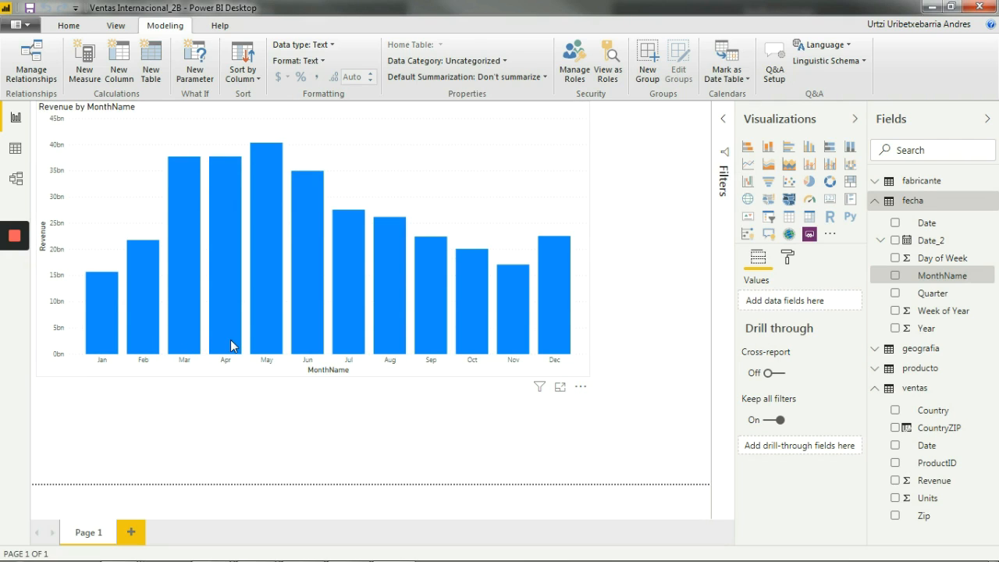
{"action": "mouse_move", "coordinate": [231, 341]}
{"action": "left_click", "coordinate": [250, 76]}
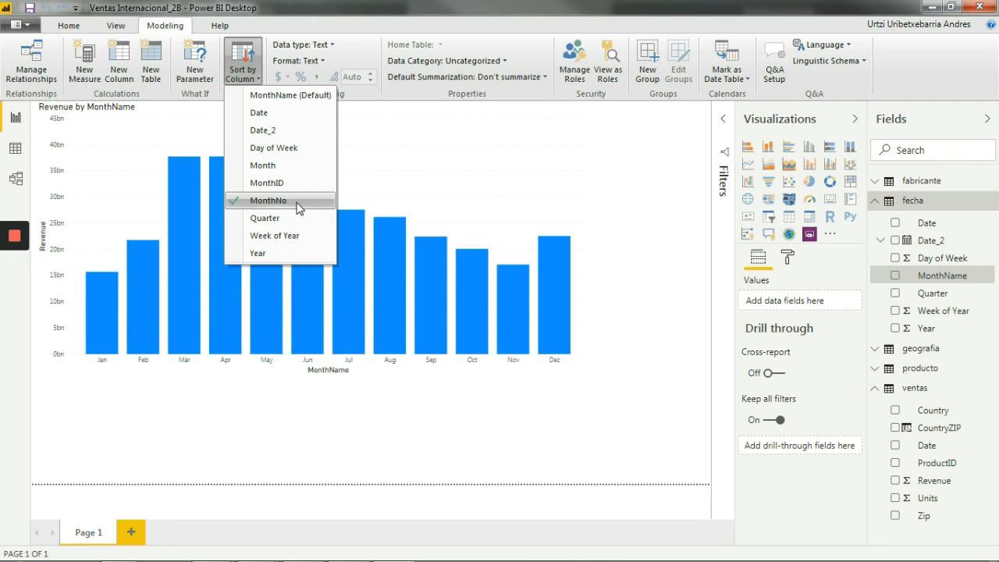
{"action": "left_click", "coordinate": [547, 407]}
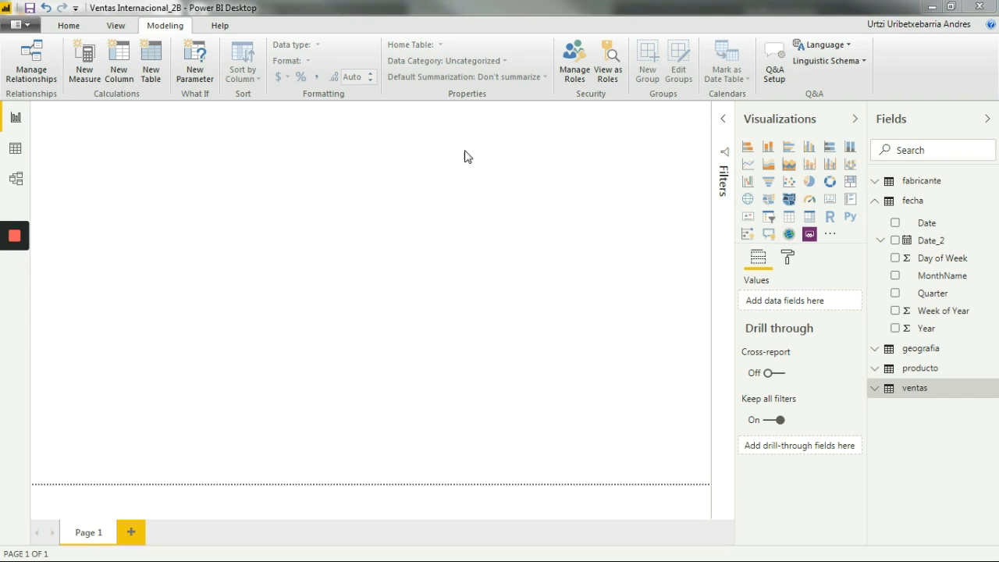
- Inspect the data types of the fecha Date_2 and Date fields and expand the ventas table
{"action": "left_click", "coordinate": [934, 228]}
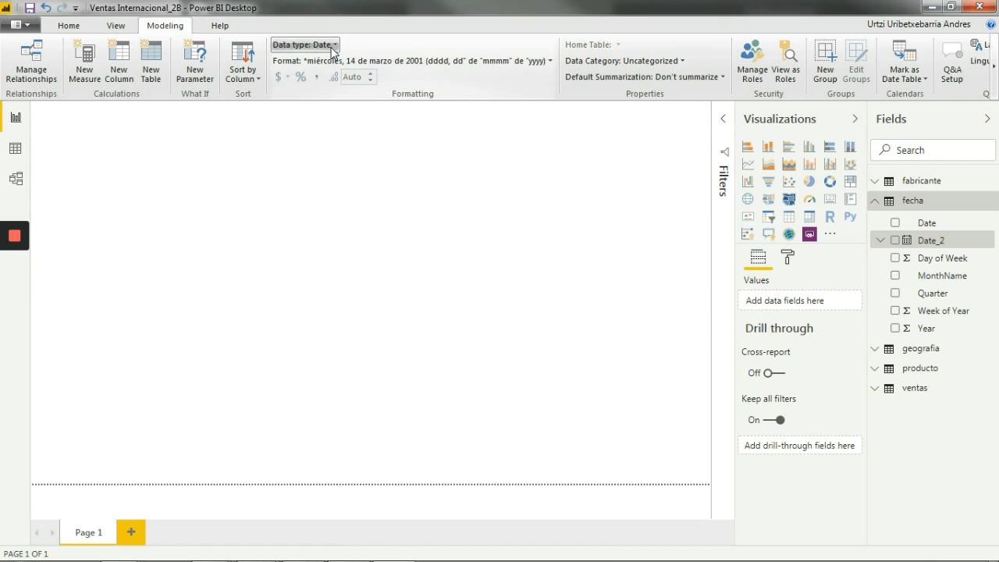
{"action": "left_click", "coordinate": [948, 227]}
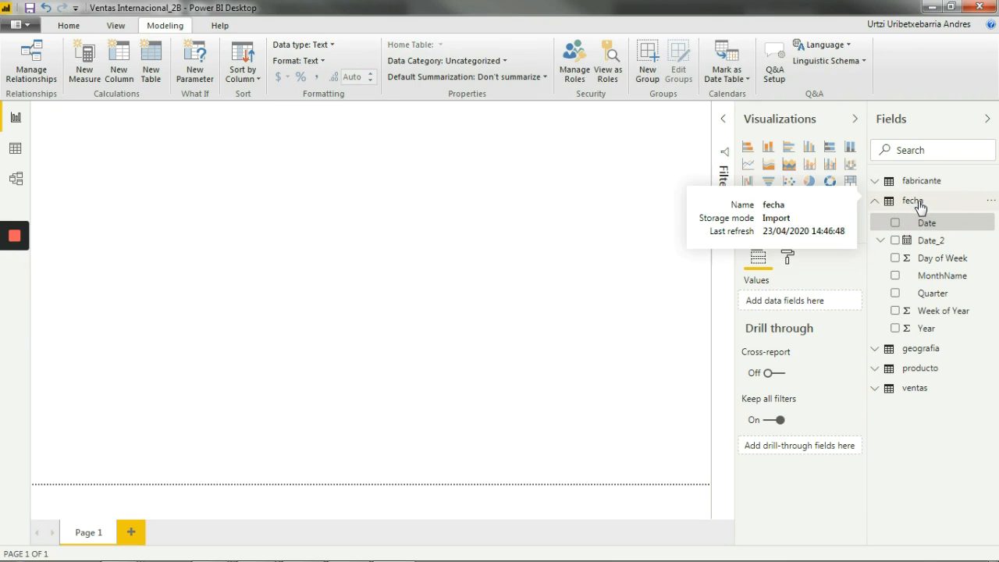
{"action": "left_click", "coordinate": [914, 387]}
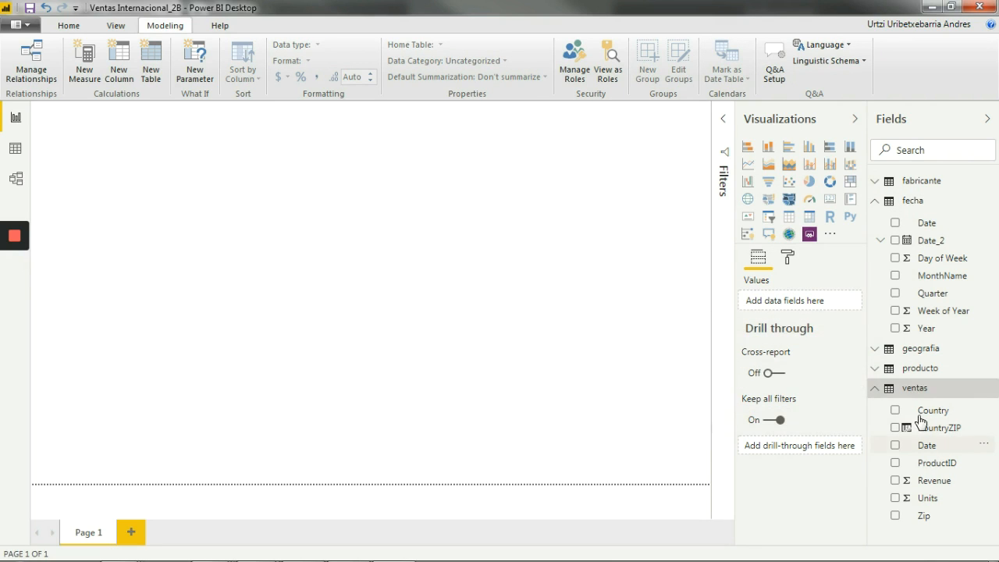
{"action": "left_click", "coordinate": [932, 227]}
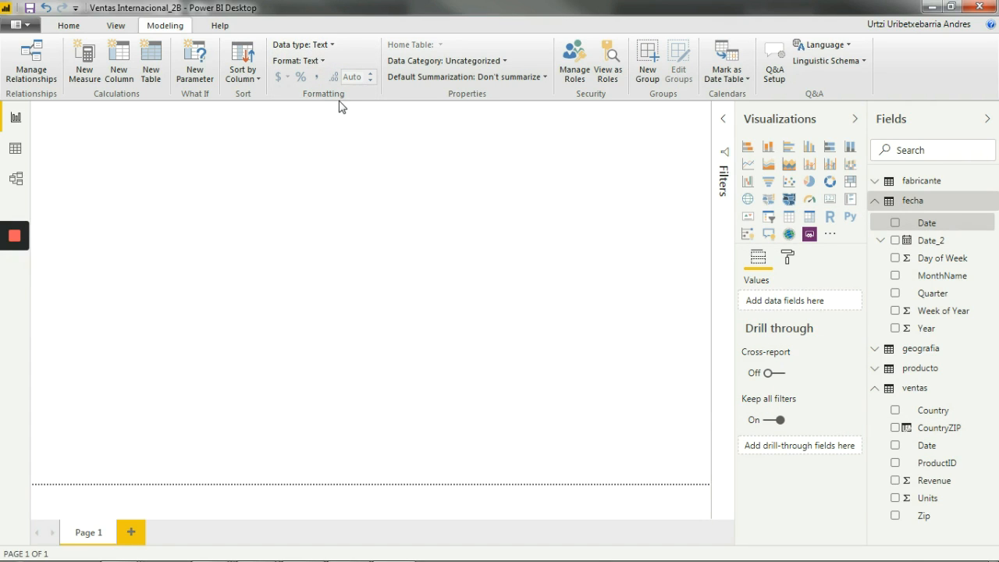
{"action": "left_click", "coordinate": [331, 45]}
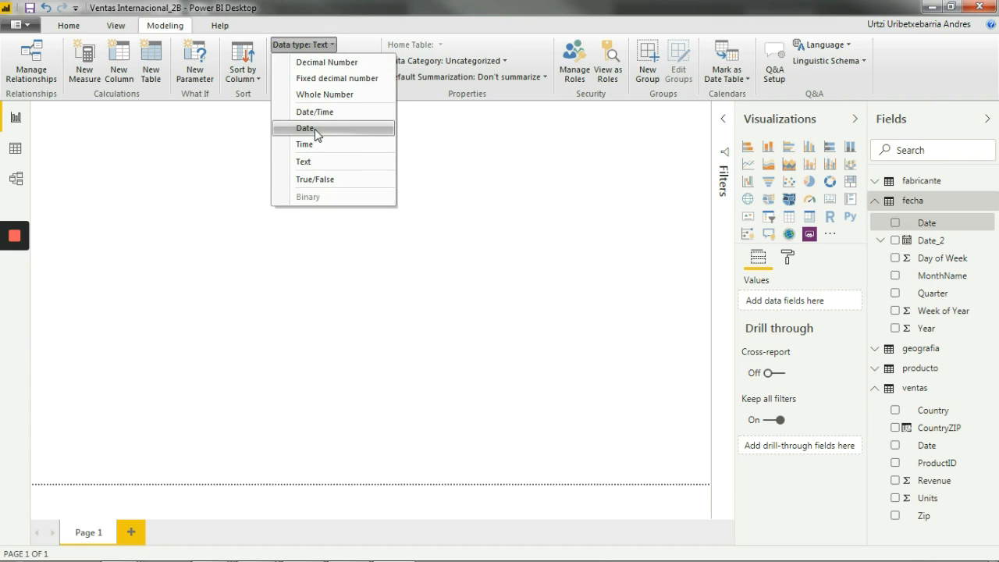
{"action": "left_click", "coordinate": [500, 172]}
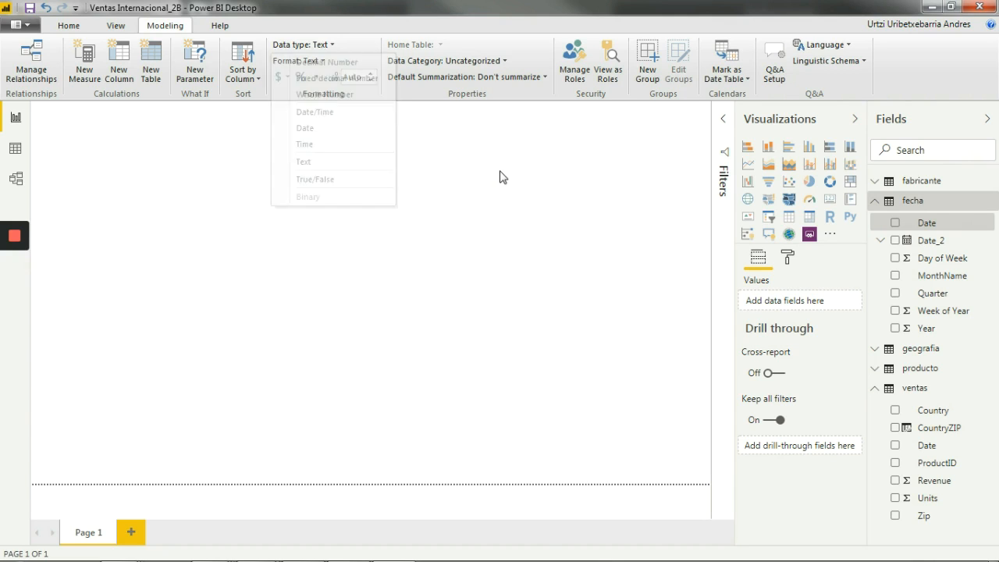
- Add an enlarged table of fecha Date values to the page and change that field's data type to Date
{"action": "left_click_drag", "start_coordinate": [929, 224], "coordinate": [308, 225]}
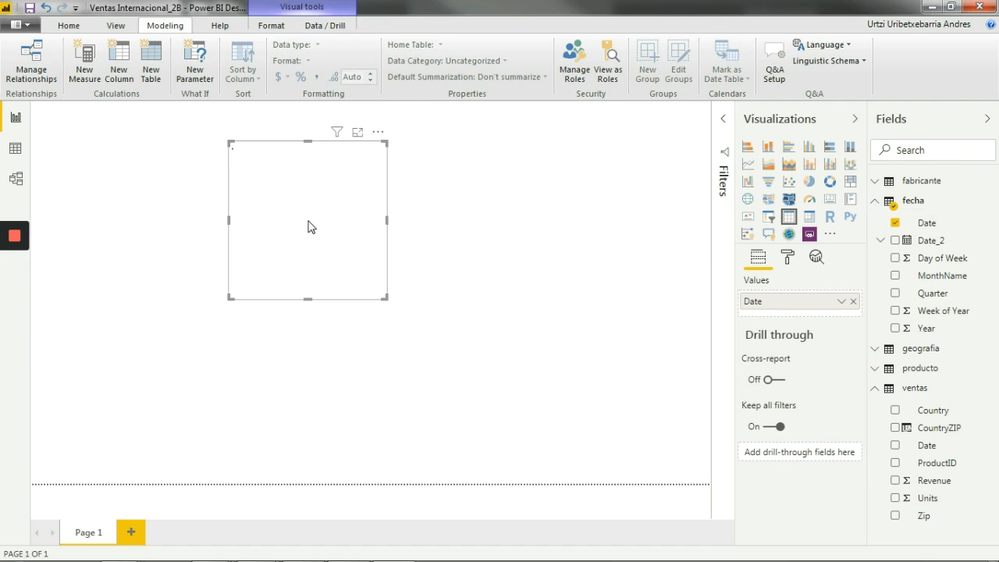
{"action": "left_click_drag", "start_coordinate": [385, 297], "coordinate": [490, 425]}
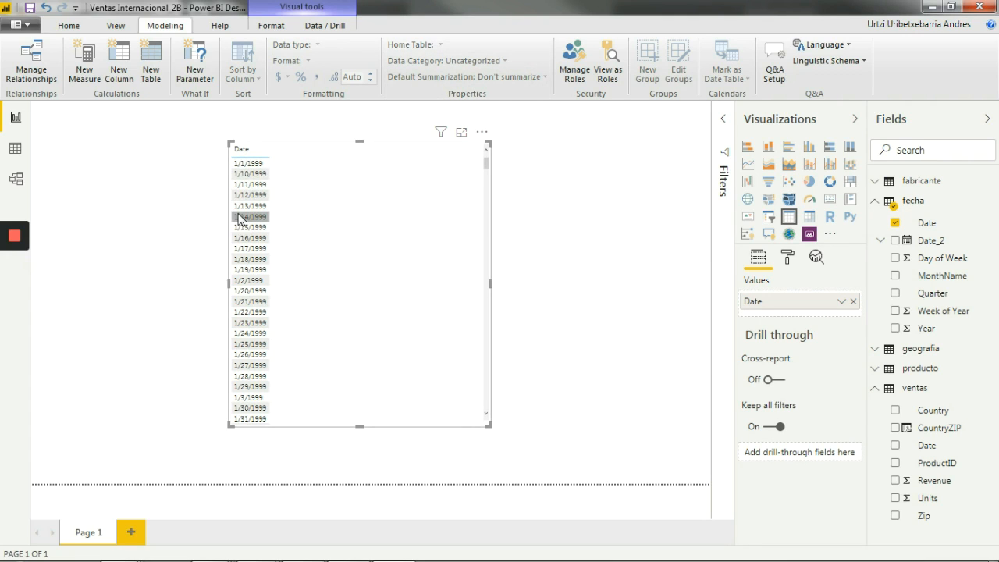
{"action": "left_click", "coordinate": [933, 226]}
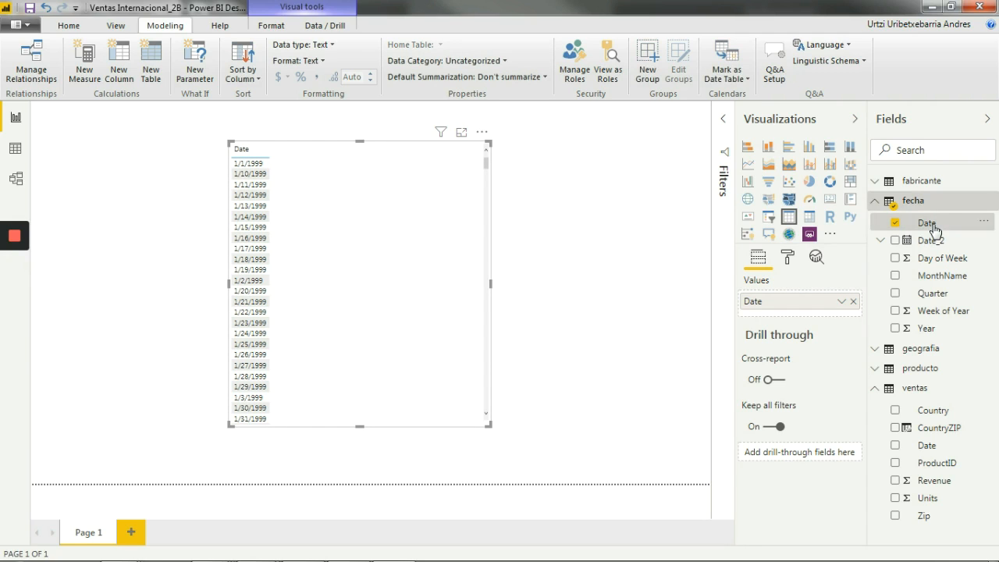
{"action": "left_click", "coordinate": [333, 46]}
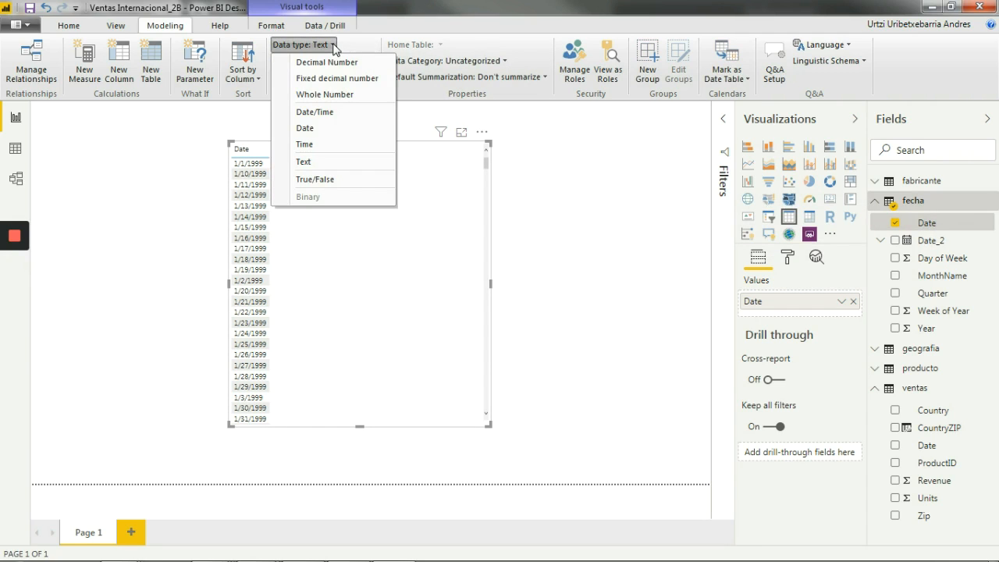
{"action": "left_click", "coordinate": [341, 135]}
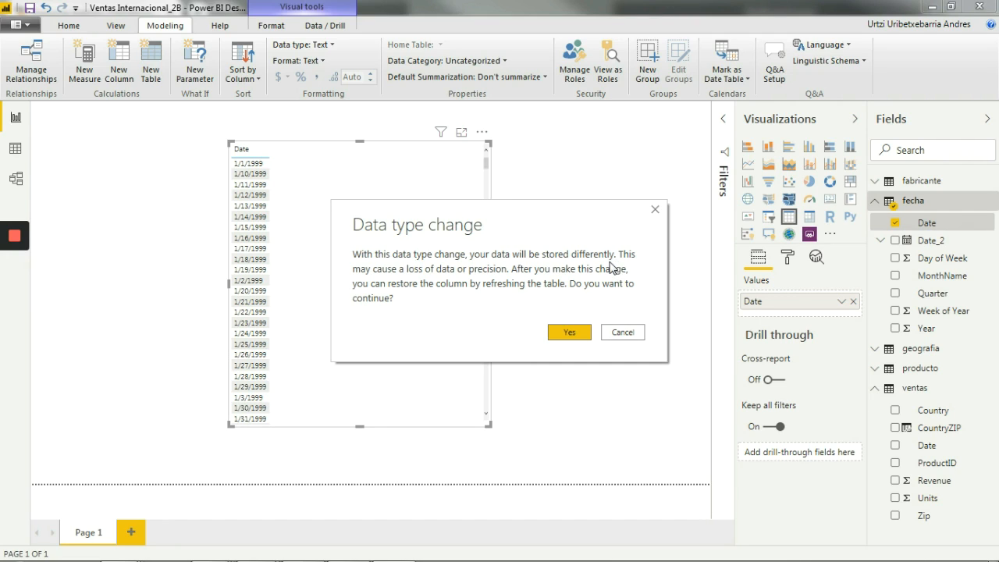
{"action": "left_click", "coordinate": [568, 334]}
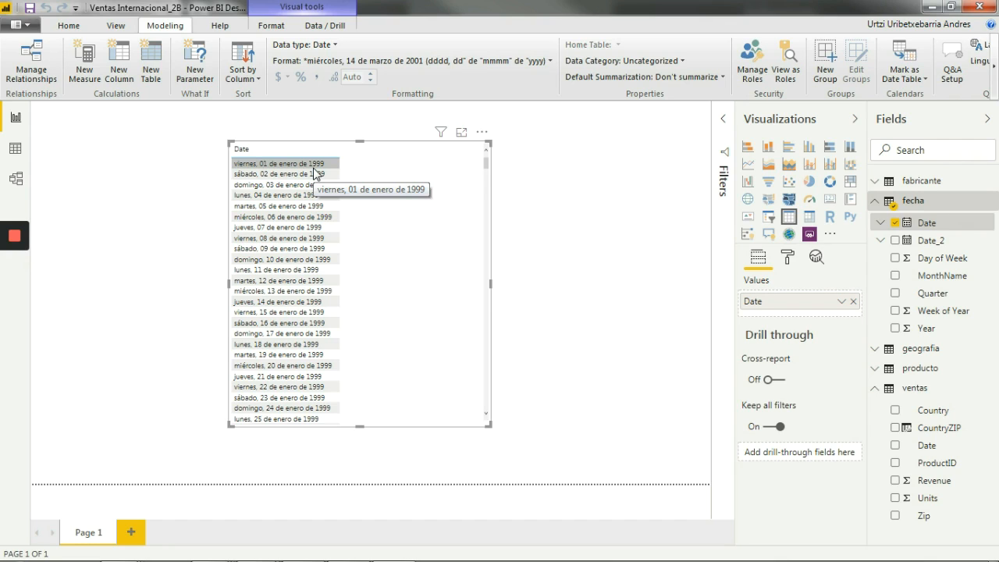
- Set the fecha Date field's display format to 14.03.01 (dd.mm.yy)
{"action": "left_click", "coordinate": [334, 45]}
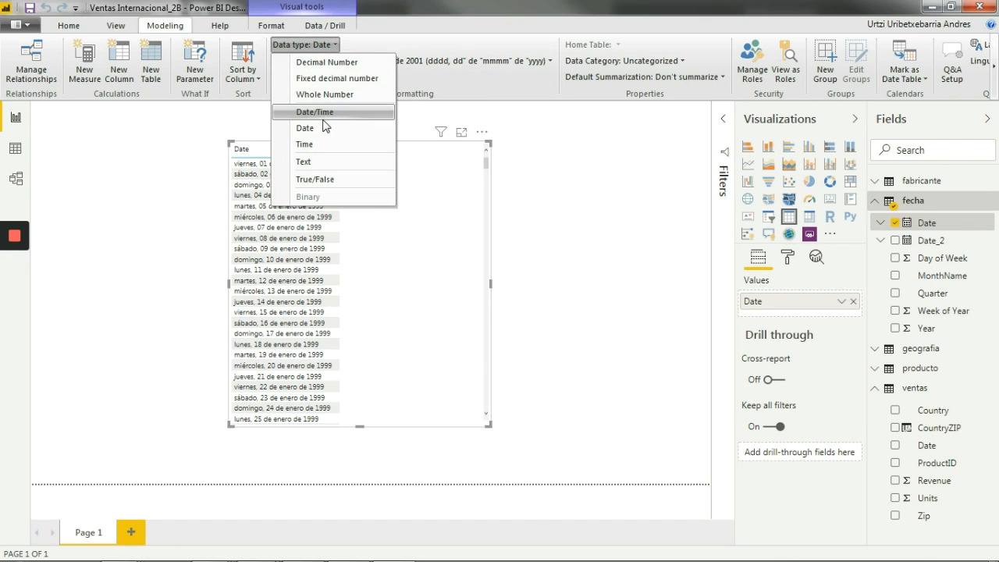
{"action": "left_click", "coordinate": [424, 49]}
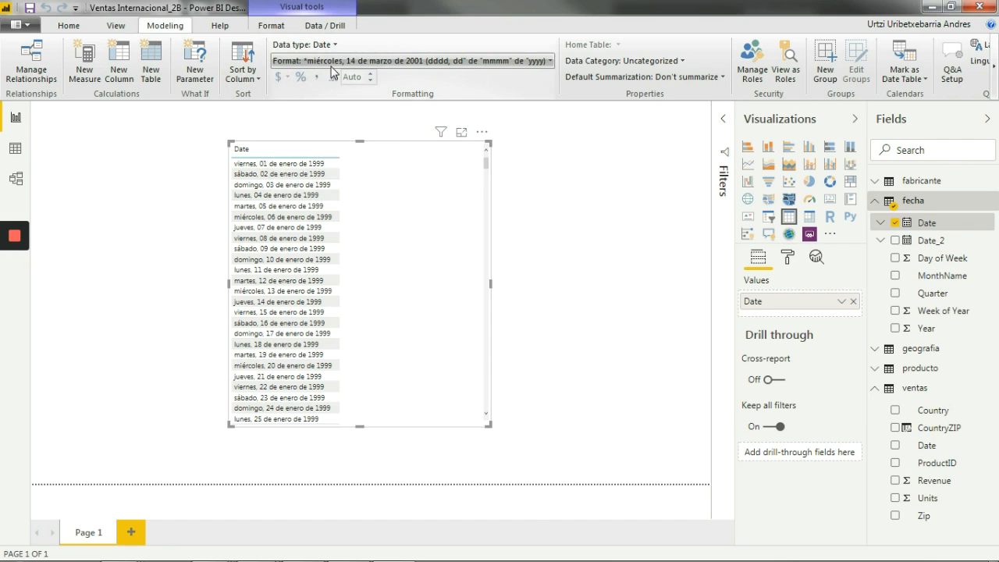
{"action": "left_click", "coordinate": [547, 63]}
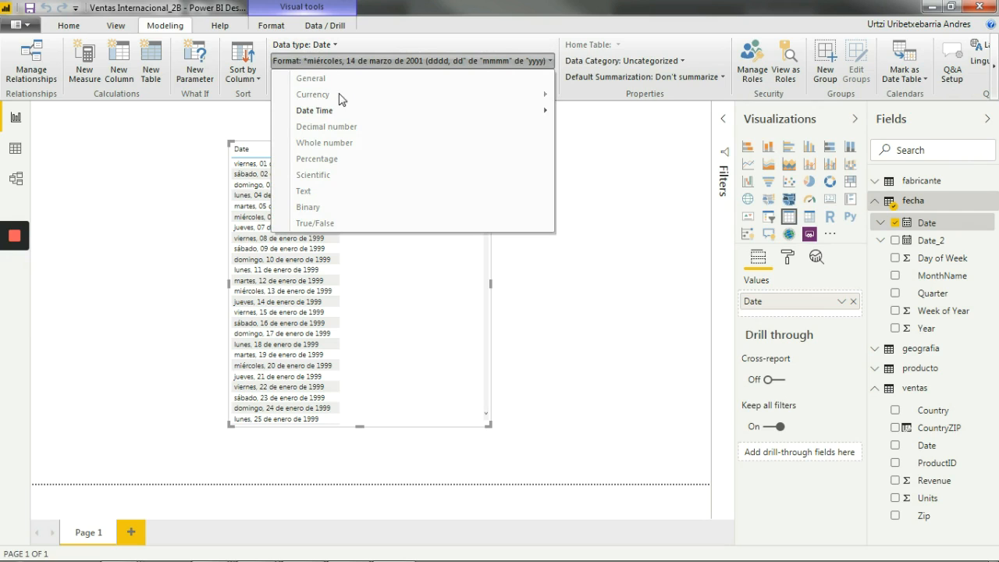
{"action": "mouse_move", "coordinate": [342, 114]}
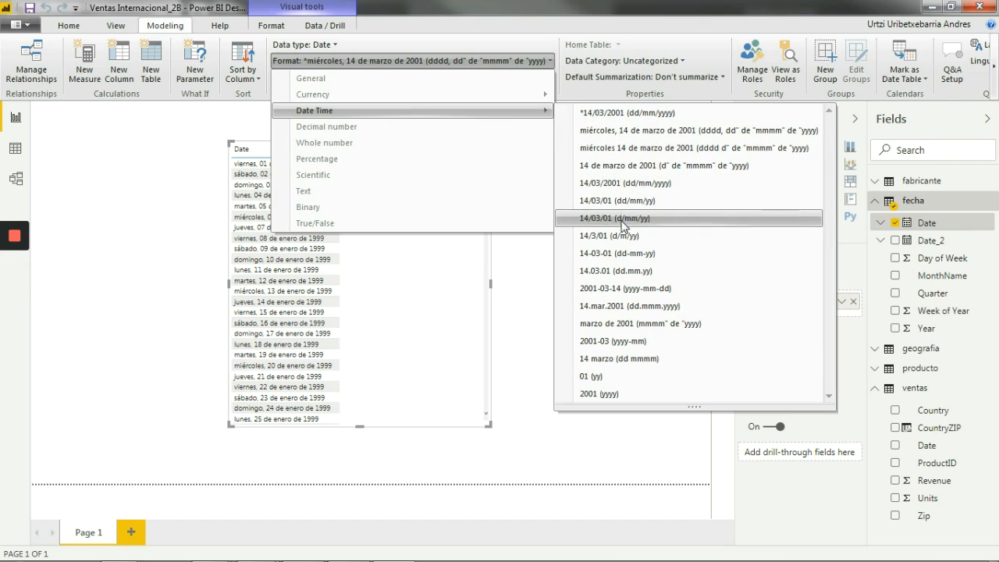
{"action": "left_click", "coordinate": [641, 271]}
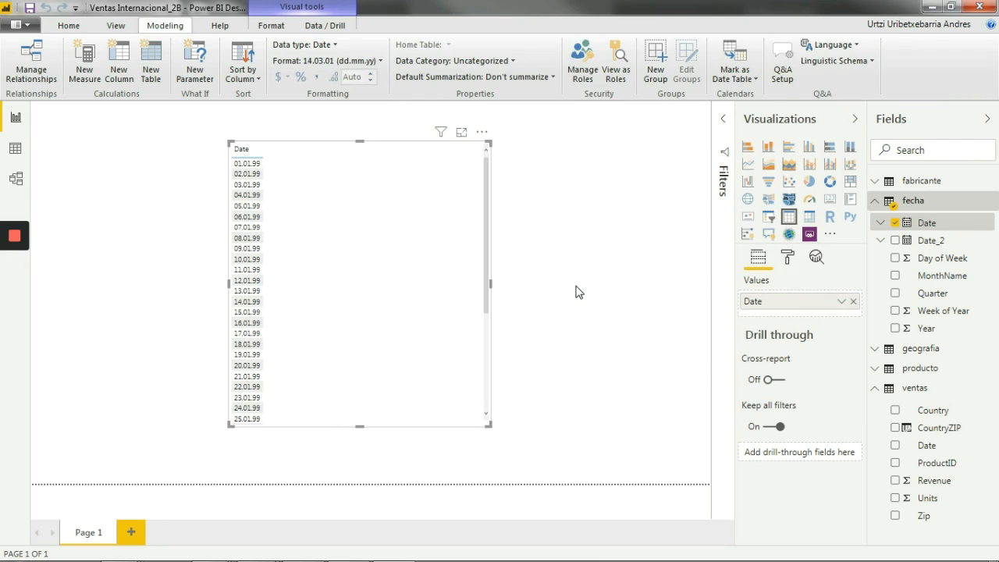
- Change the fecha Date display format to the long style "miércoles, 14 de marzo de 2001" and select the ventas Date field
{"action": "left_click", "coordinate": [381, 61]}
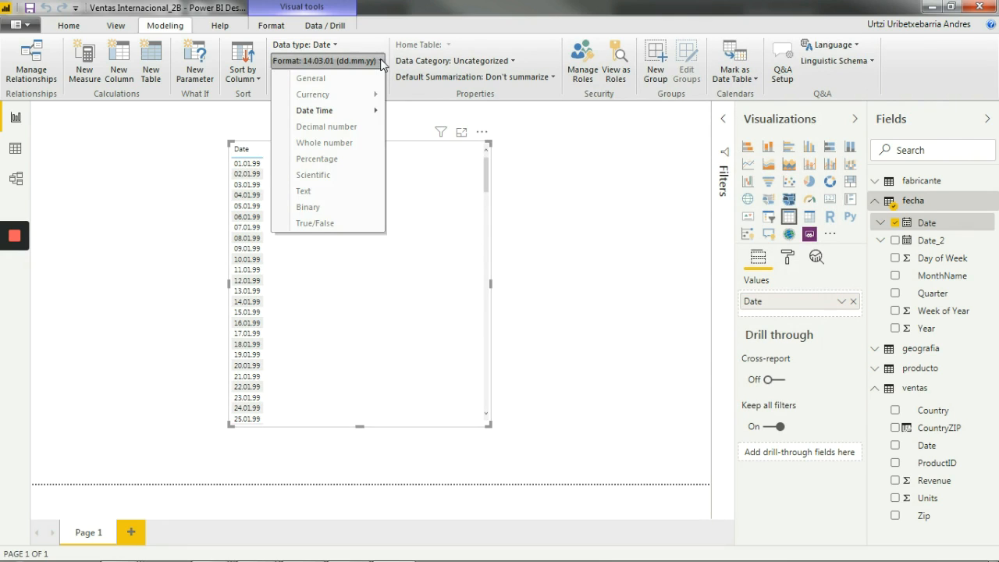
{"action": "left_click", "coordinate": [451, 131]}
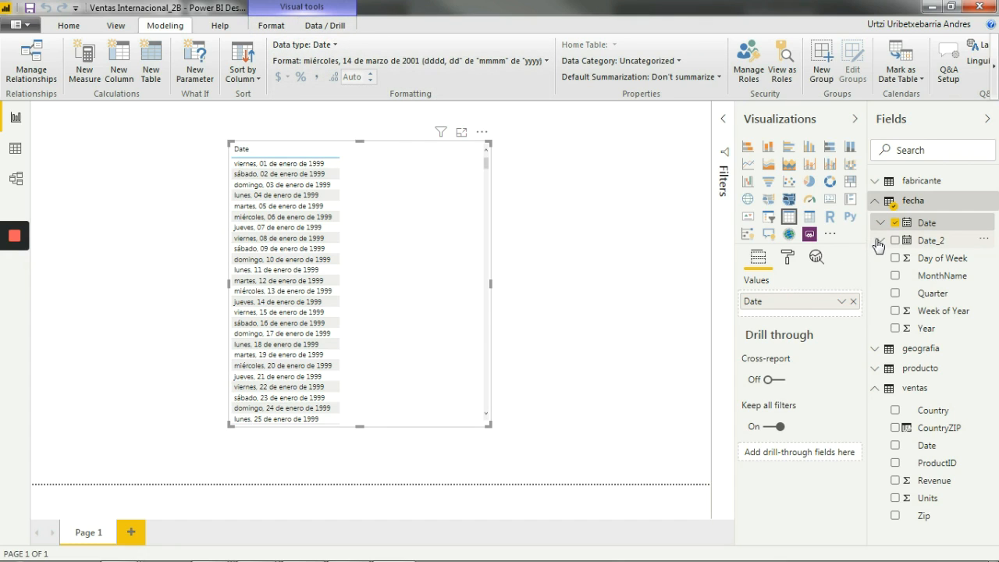
{"action": "left_click", "coordinate": [928, 445]}
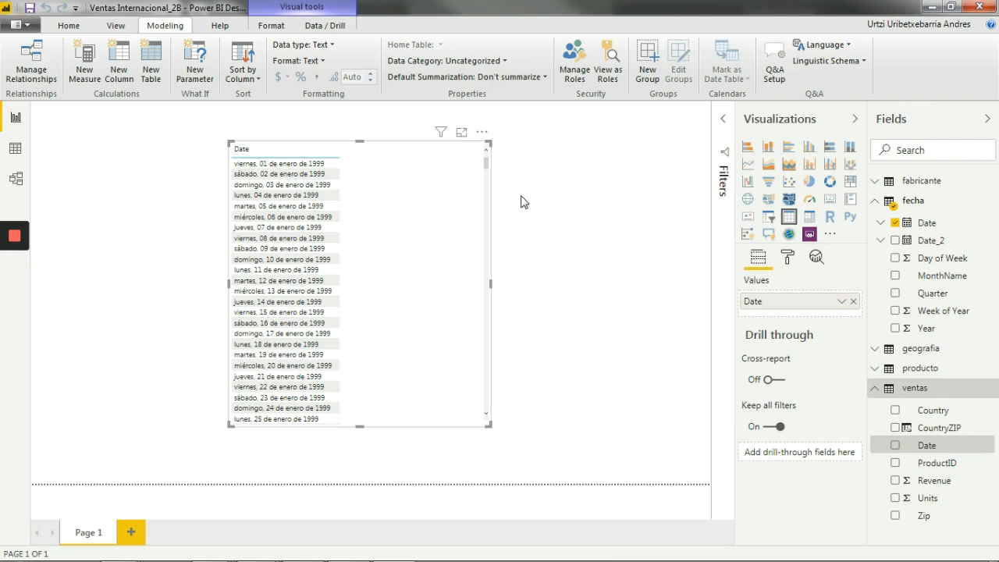
- Change the ventas Date field's data type to Date and accept the data type change
{"action": "left_click", "coordinate": [329, 46]}
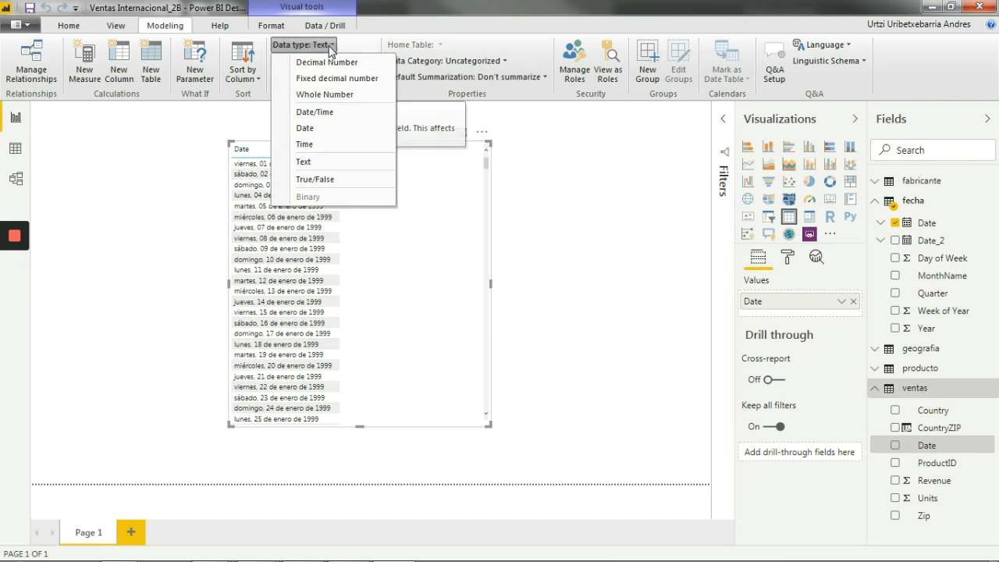
{"action": "left_click", "coordinate": [341, 129]}
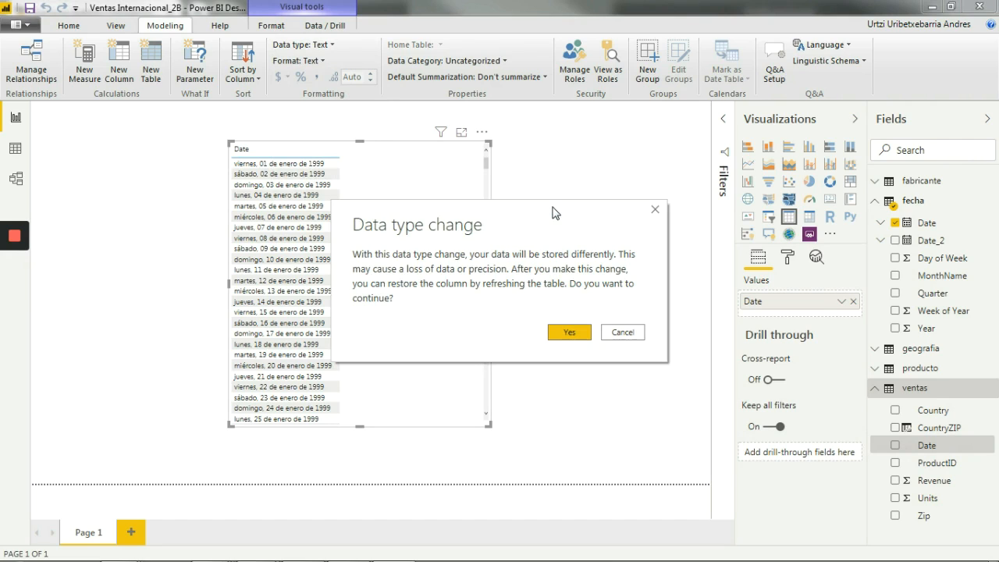
{"action": "left_click", "coordinate": [570, 333]}
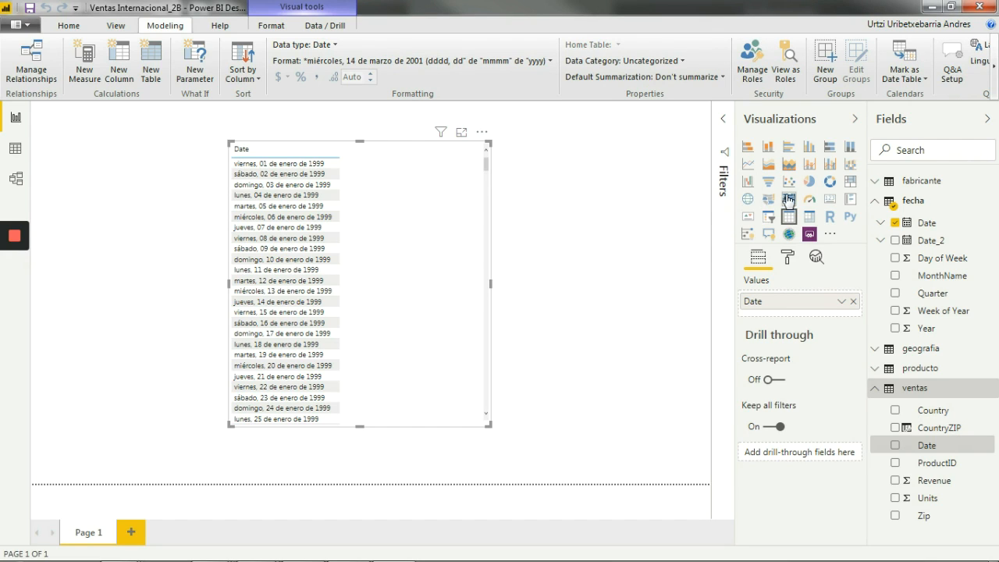
- Check the data type and display format of the Date fields in the fecha and ventas tables
{"action": "left_click", "coordinate": [874, 388]}
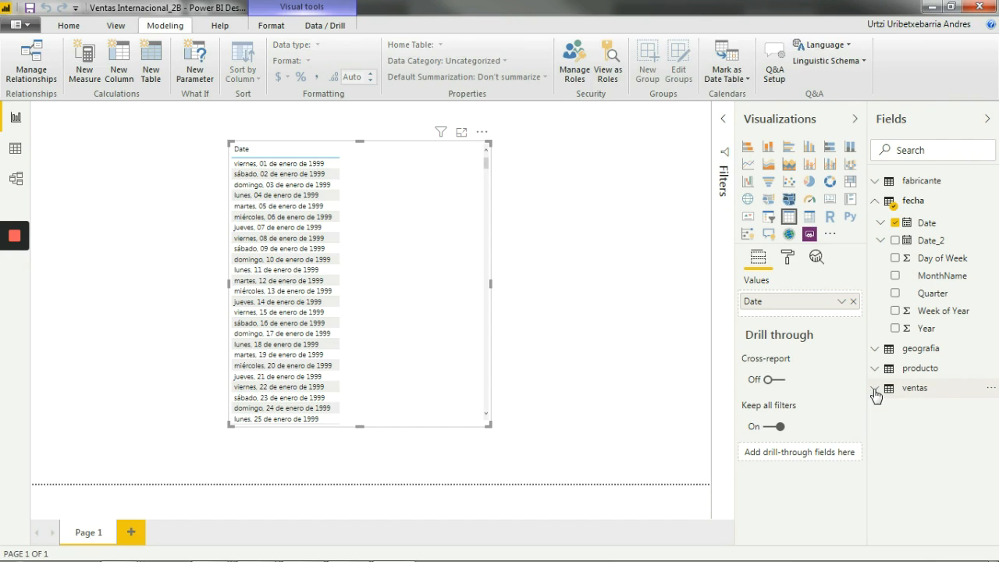
{"action": "left_click", "coordinate": [923, 225]}
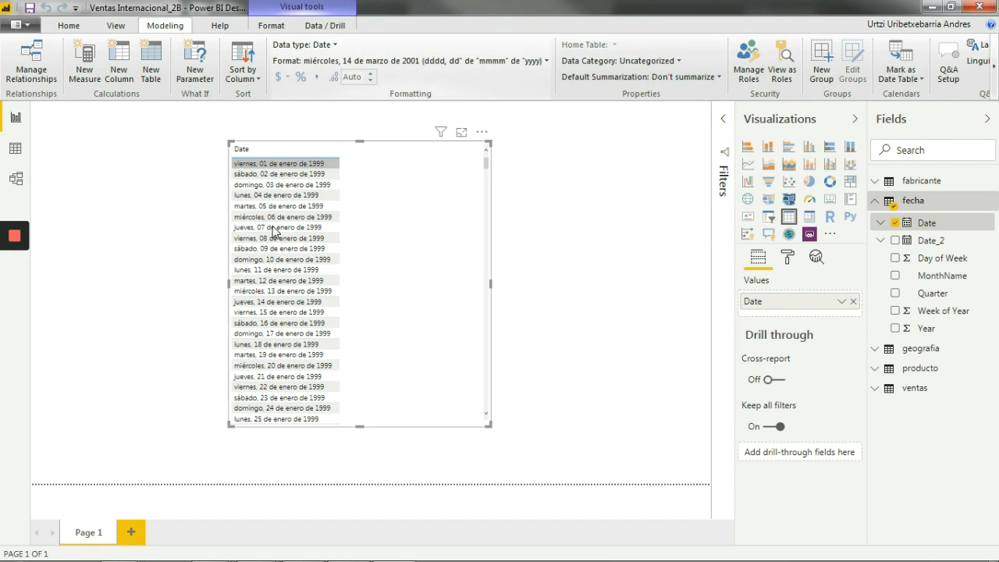
{"action": "left_click", "coordinate": [876, 388]}
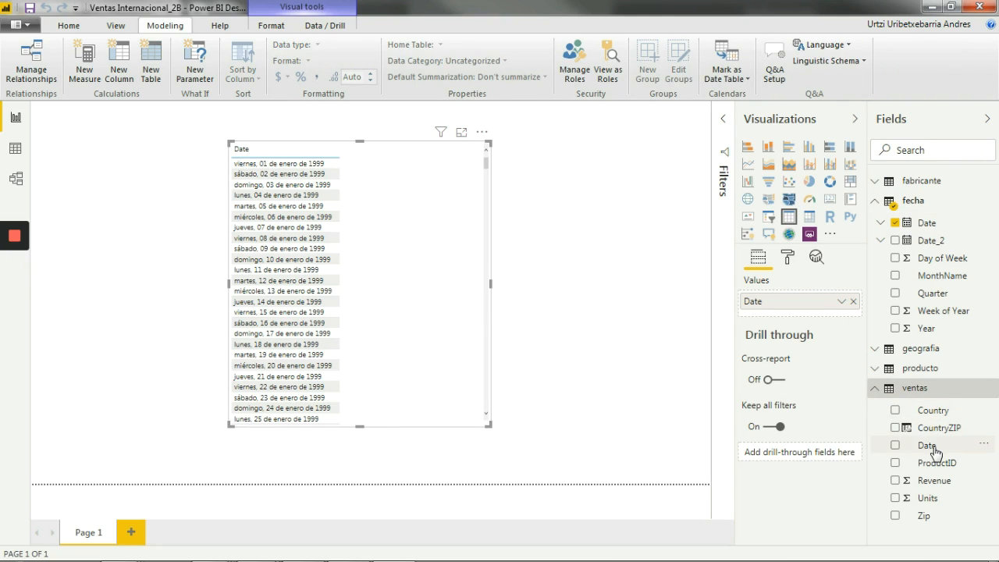
{"action": "left_click", "coordinate": [929, 445]}
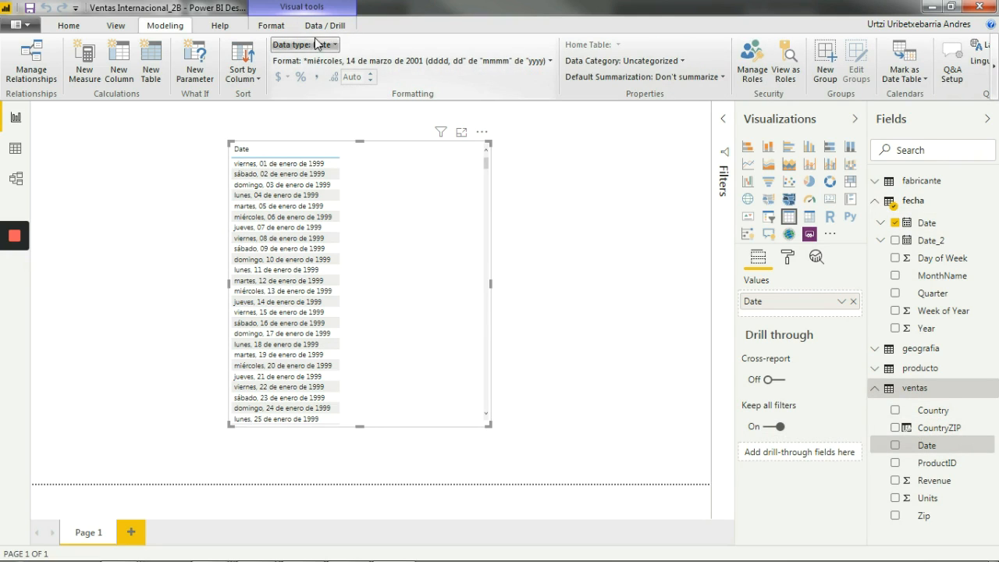